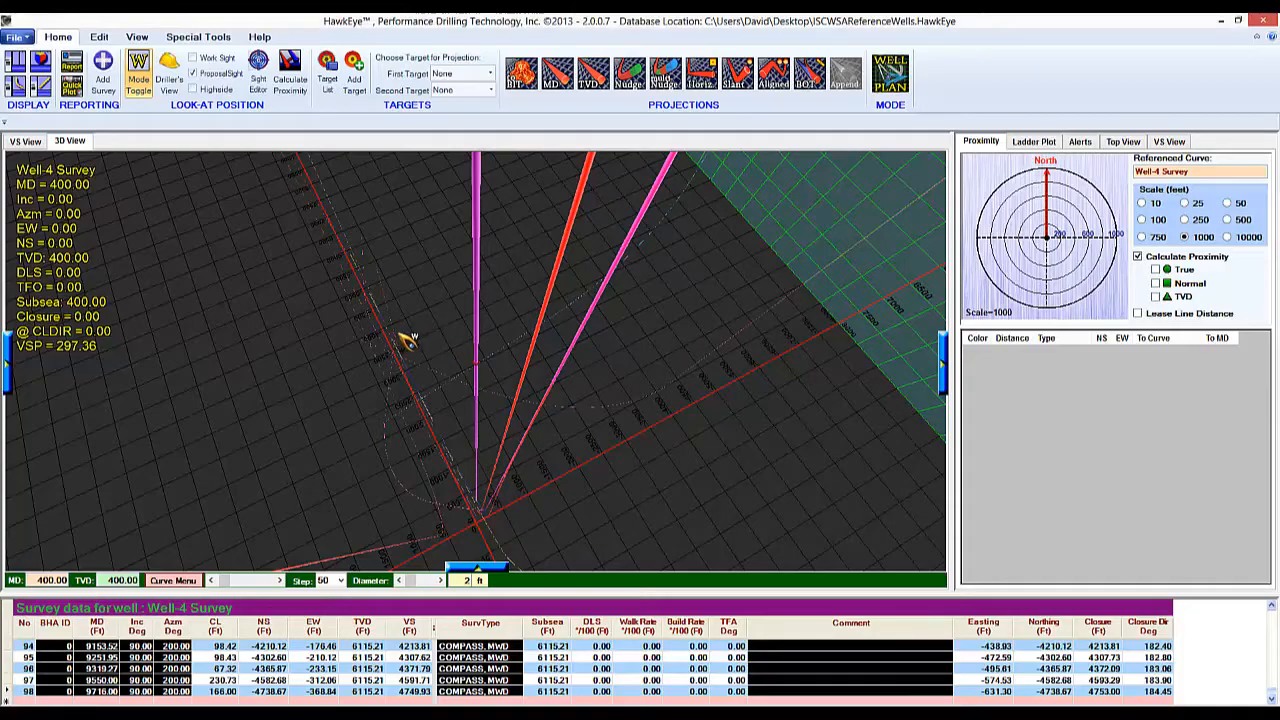
Move the look-at point down the Well-4 Survey to MD 4950 and calculate its True proximity to neighbouring wells.
{"action": "left_click_drag", "start_coordinate": [391, 421], "coordinate": [654, 408]}
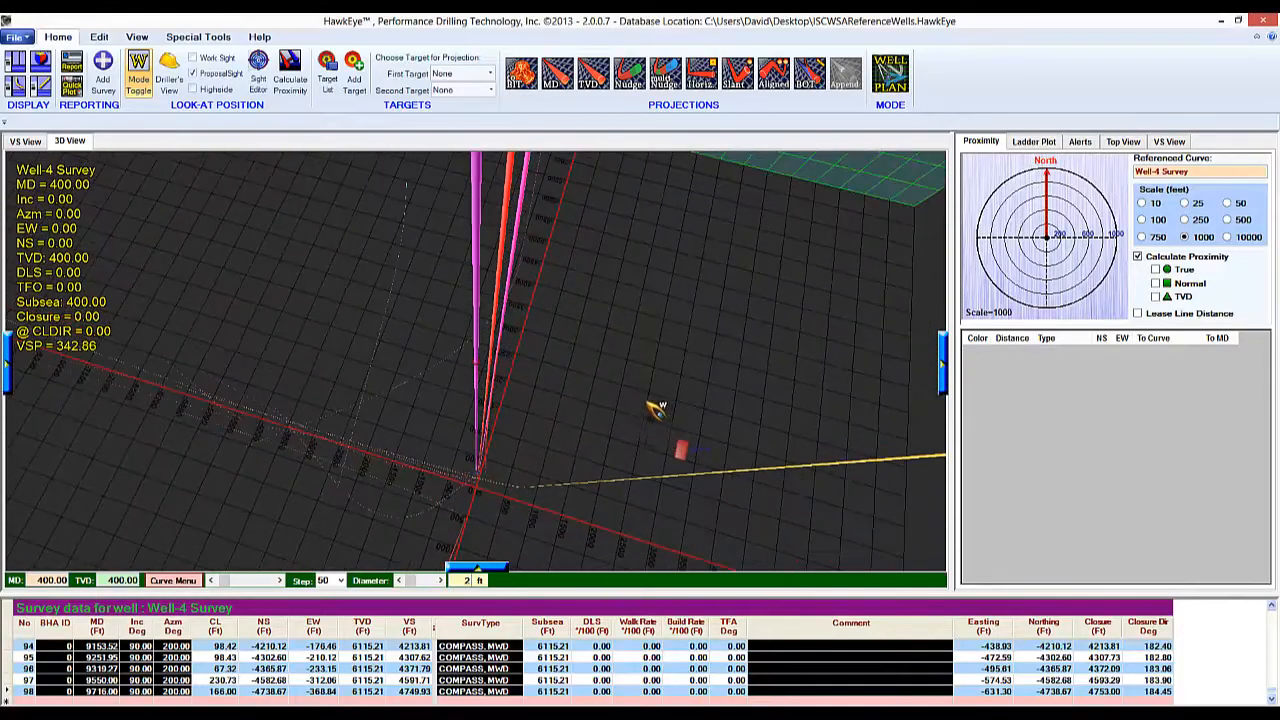
{"action": "scroll", "coordinate": [653, 405], "scroll_direction": "down", "scroll_amount": 19}
{"action": "scroll", "coordinate": [654, 405], "scroll_direction": "down", "scroll_amount": 20}
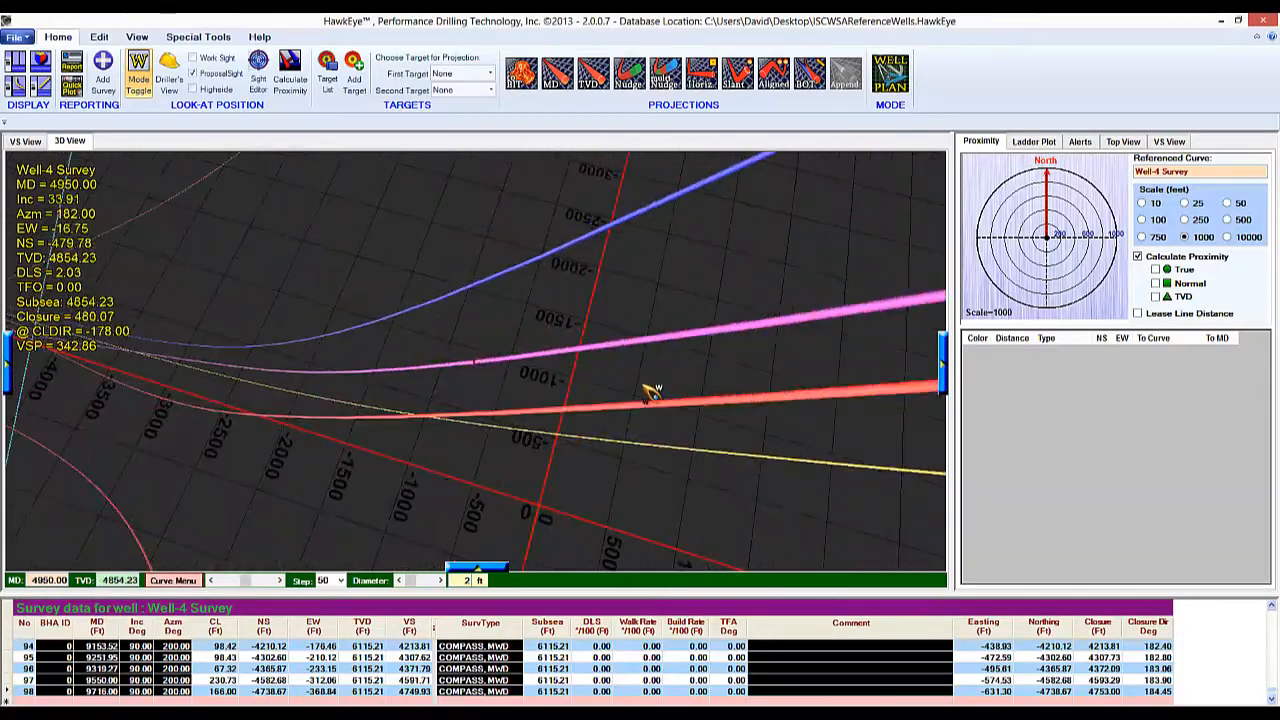
{"action": "left_click_drag", "start_coordinate": [734, 471], "coordinate": [380, 332]}
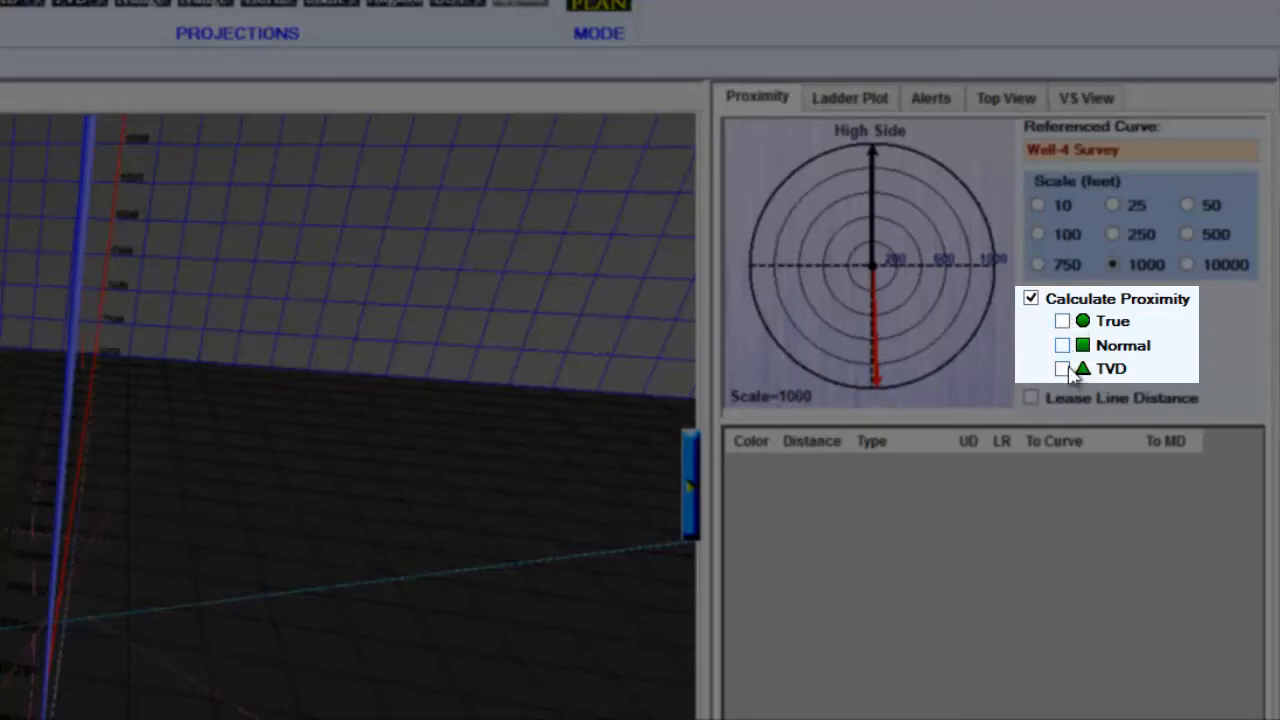
{"action": "left_click", "coordinate": [1063, 323]}
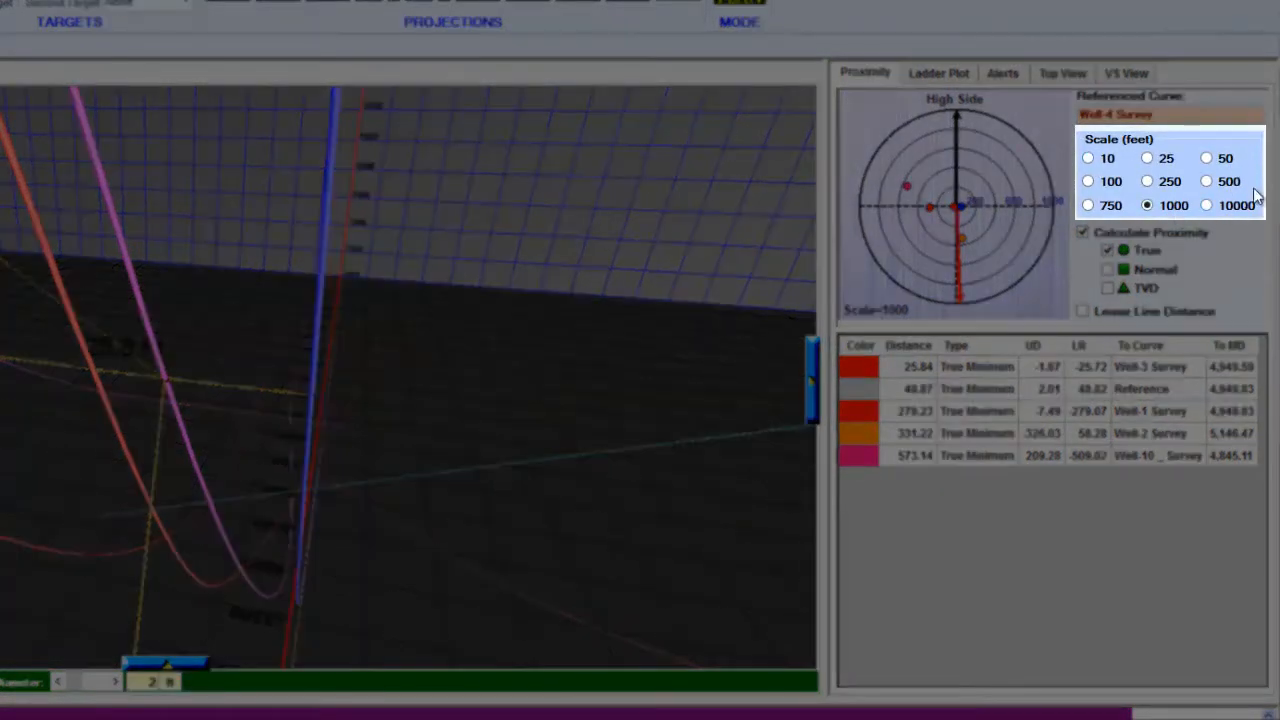
Try the 10, 25 and 50 ft scales on the proximity plot.
{"action": "left_click", "coordinate": [1089, 160]}
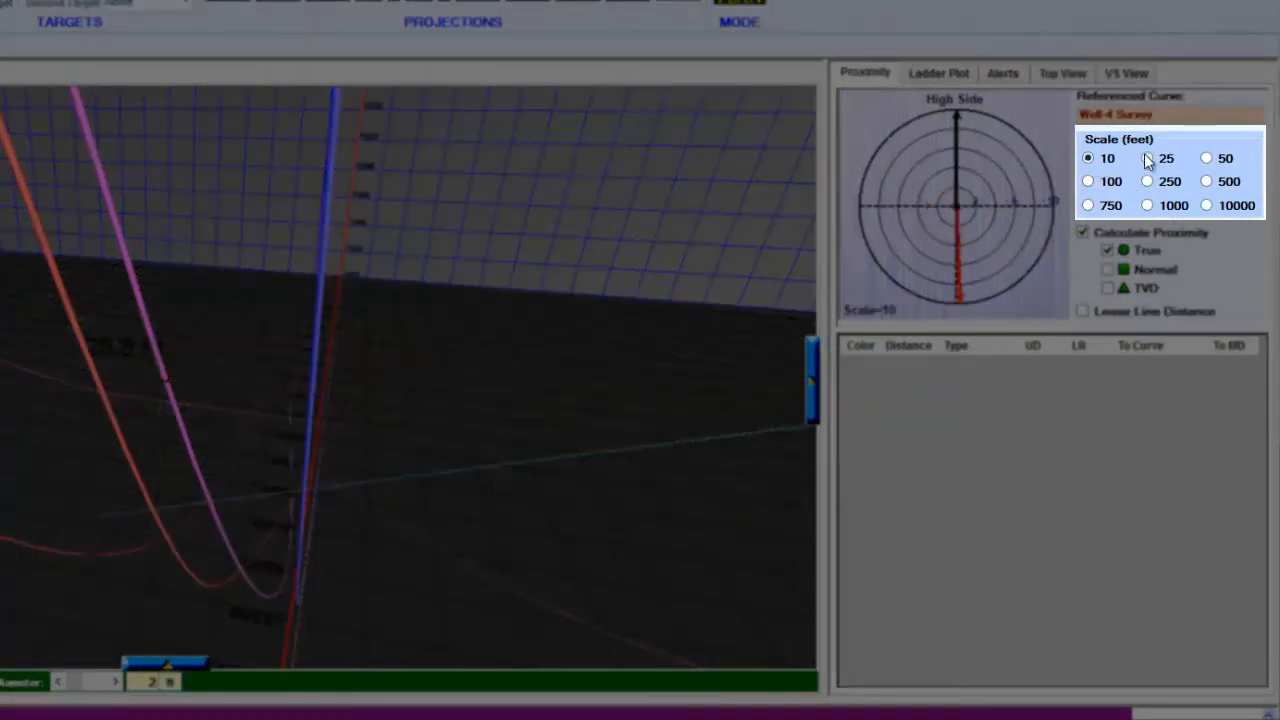
{"action": "left_click", "coordinate": [1207, 158]}
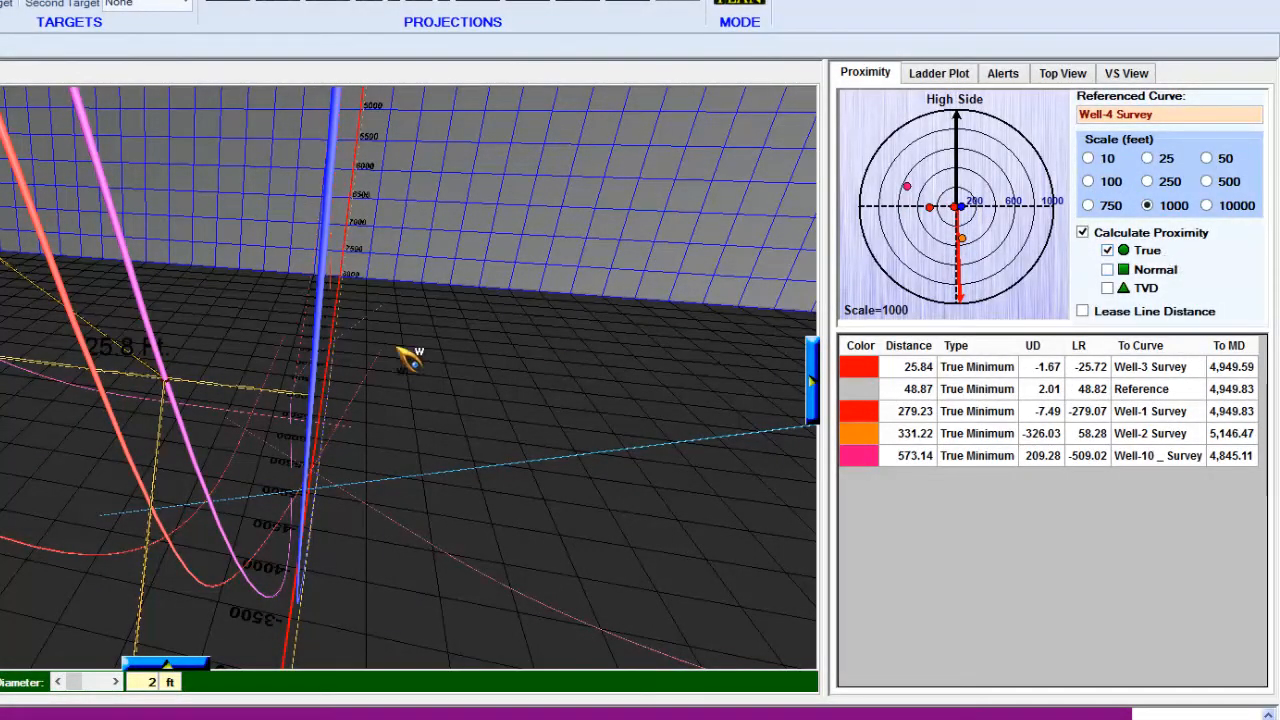
Examine the Well-4 Survey proximity with the Normal and TVD plane methods.
{"action": "left_click_drag", "start_coordinate": [229, 334], "coordinate": [612, 492]}
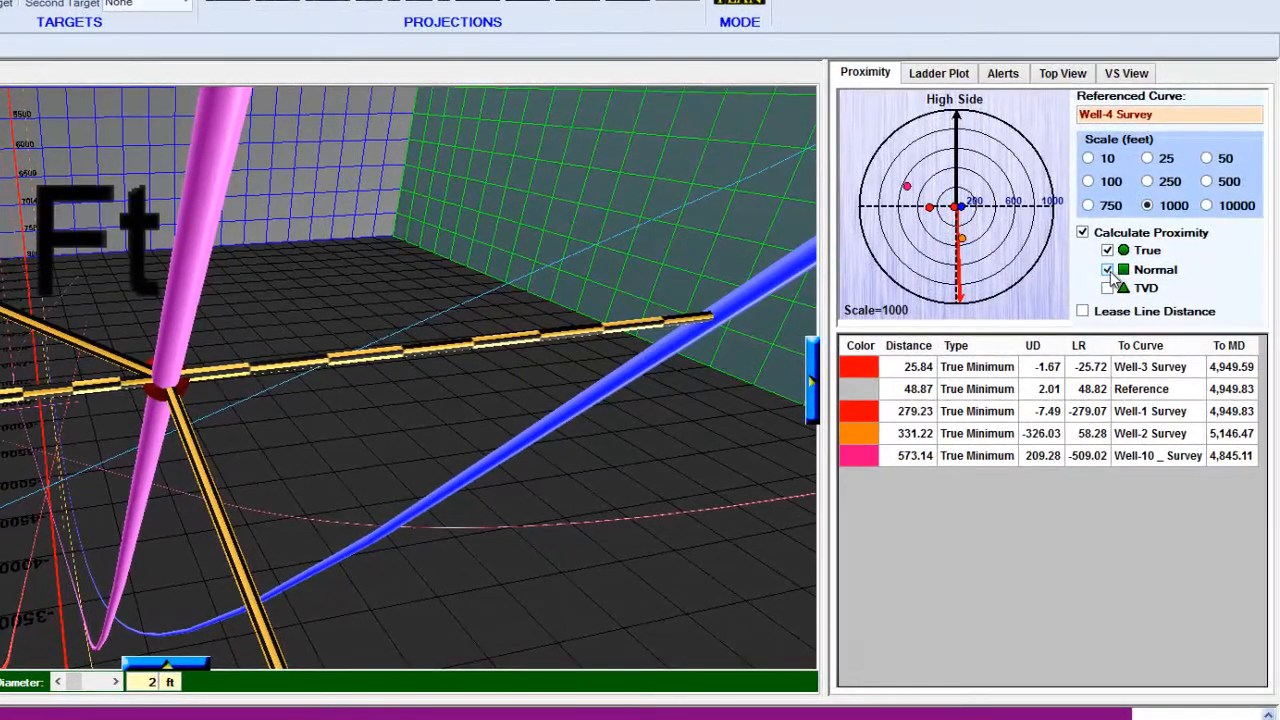
{"action": "left_click_drag", "start_coordinate": [471, 529], "coordinate": [438, 583]}
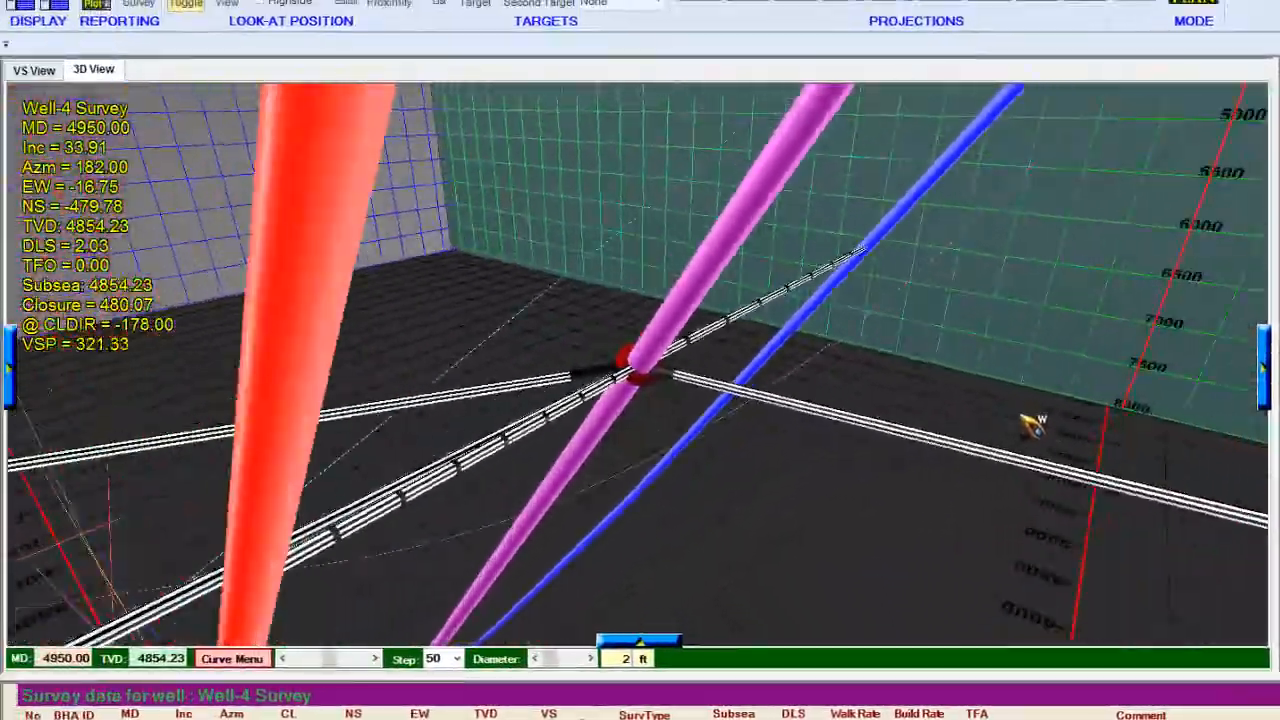
{"action": "left_click_drag", "start_coordinate": [1031, 426], "coordinate": [1278, 400]}
{"action": "left_click_drag", "start_coordinate": [960, 330], "coordinate": [638, 456]}
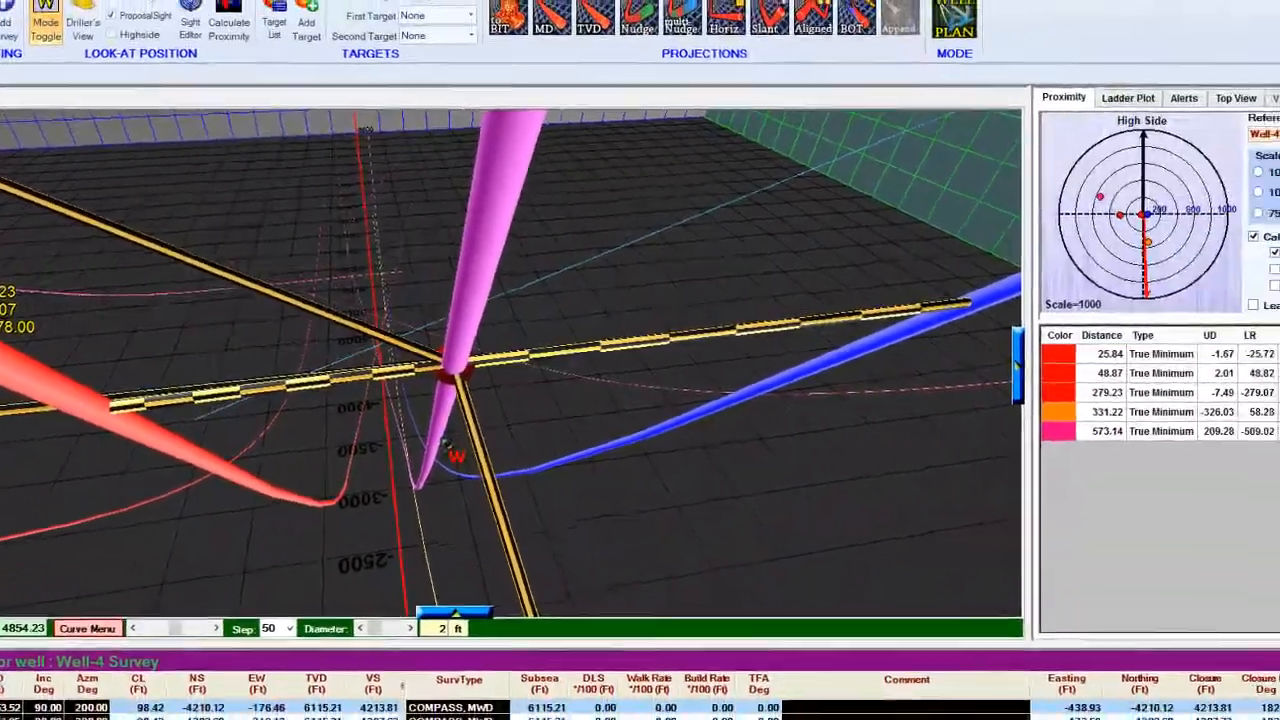
Follow the Well-4 Survey down to MD 6050 to examine the True Minimum distances to nearby wells.
{"action": "scroll", "coordinate": [447, 445], "scroll_direction": "down", "scroll_amount": 5}
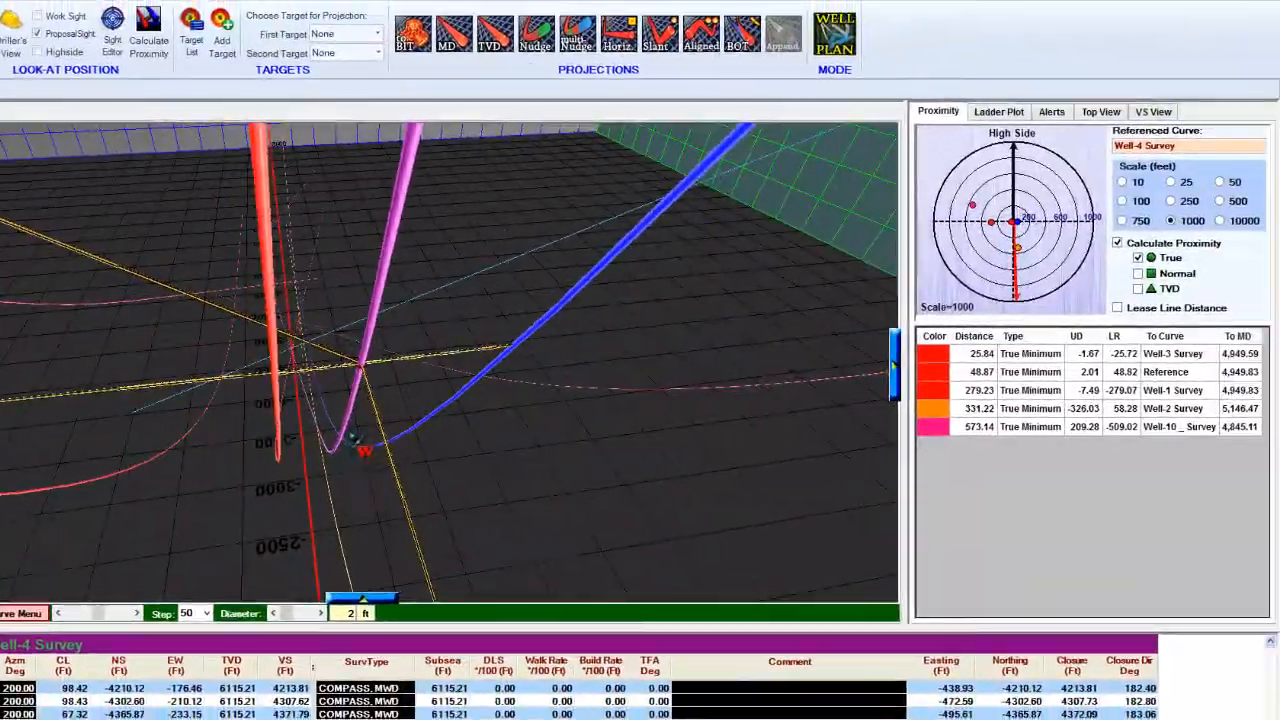
{"action": "scroll", "coordinate": [443, 443], "scroll_direction": "down", "scroll_amount": 3}
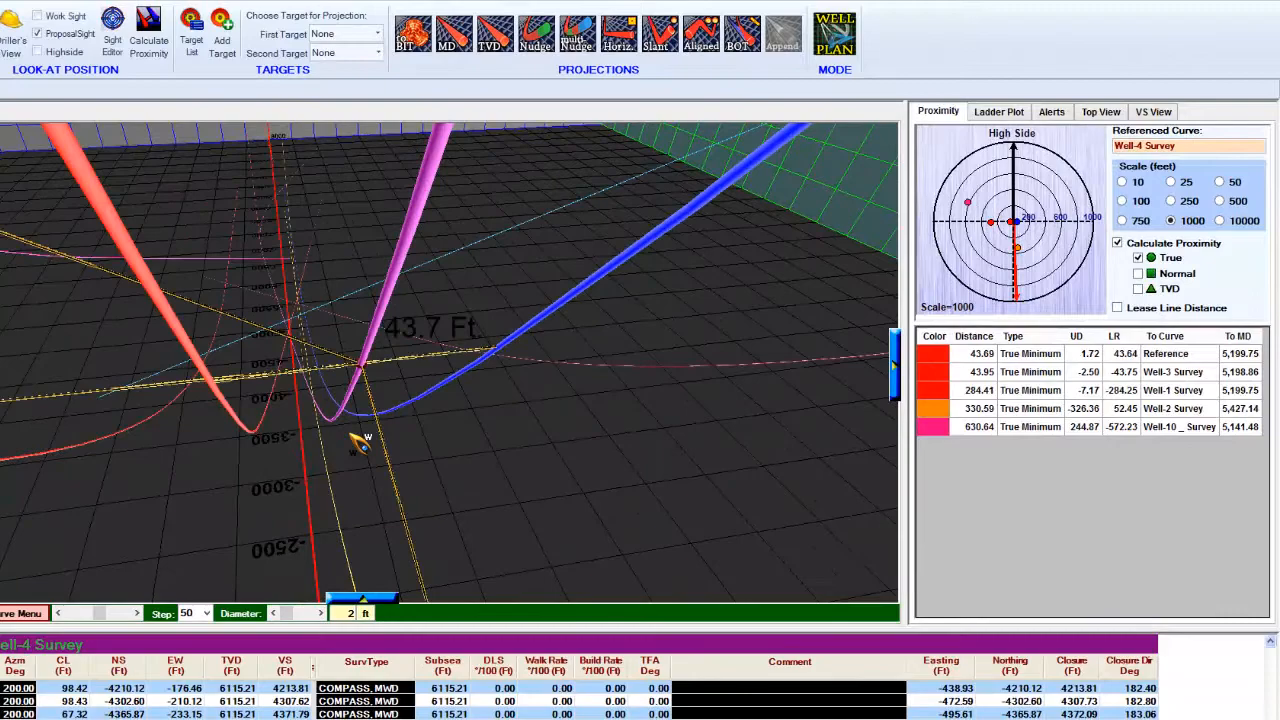
{"action": "scroll", "coordinate": [358, 443], "scroll_direction": "down", "scroll_amount": 5}
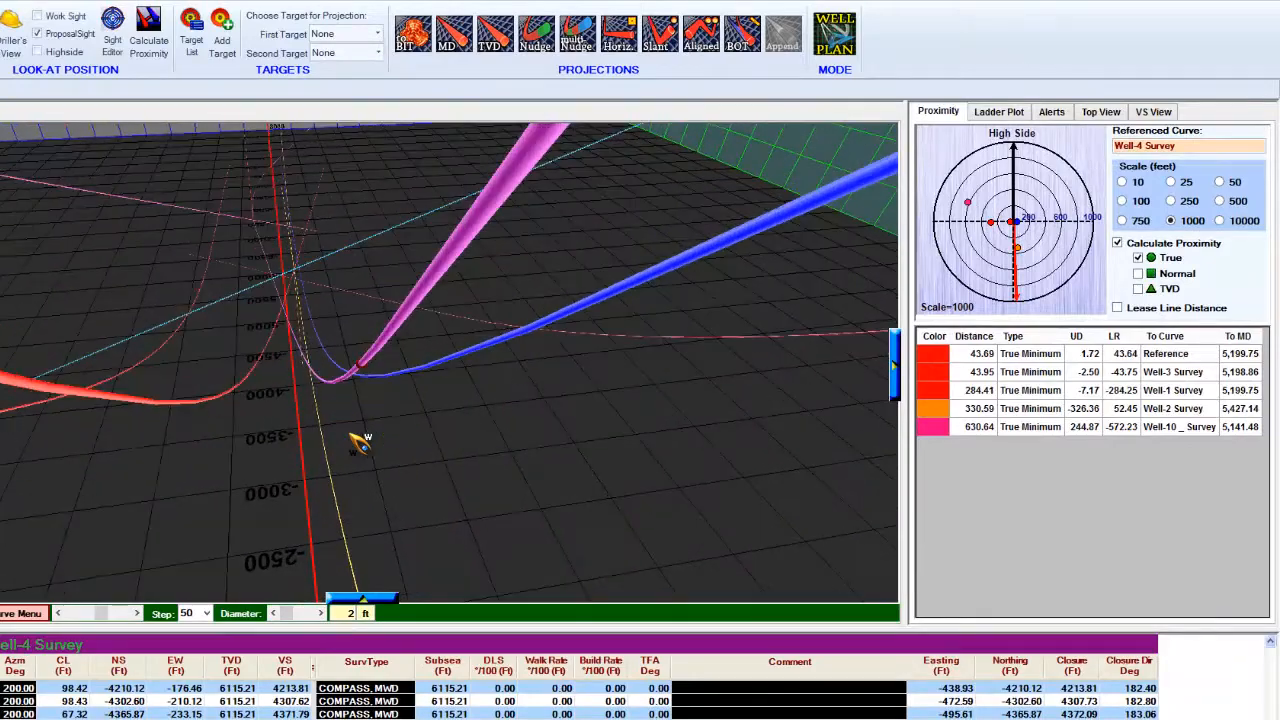
{"action": "scroll", "coordinate": [330, 462], "scroll_direction": "down", "scroll_amount": 6}
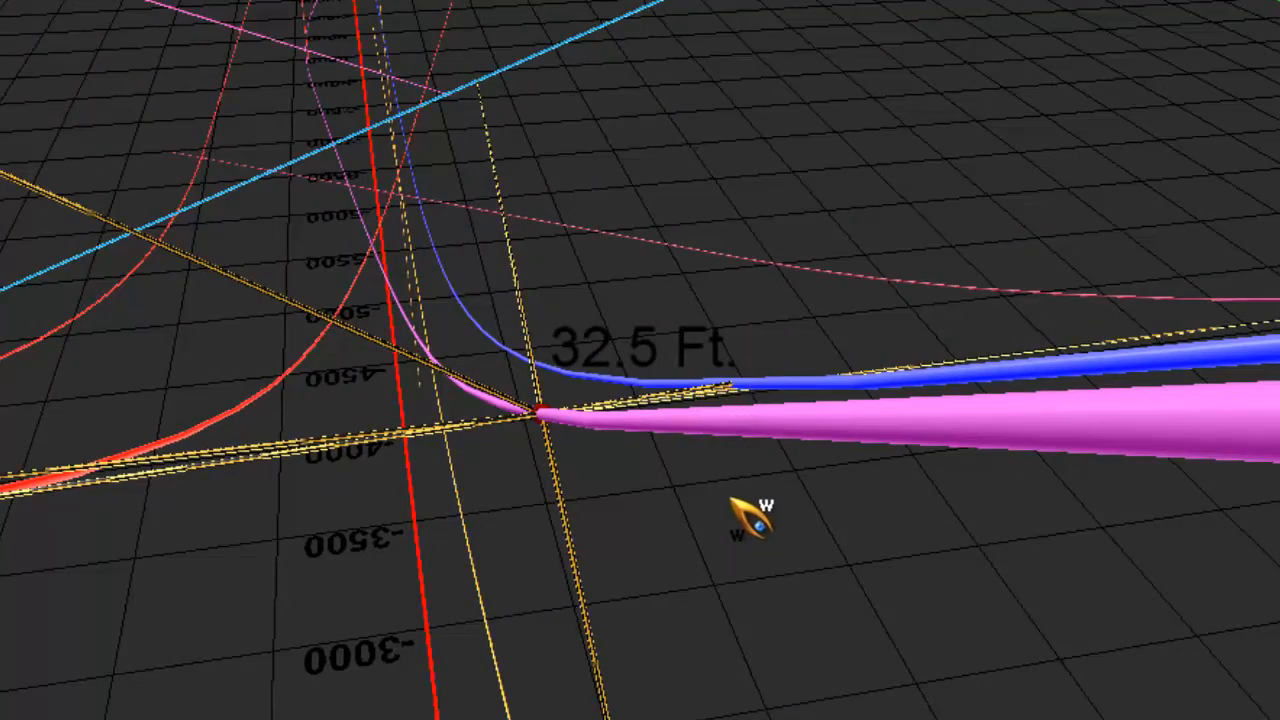
{"action": "scroll", "coordinate": [598, 478], "scroll_direction": "down", "scroll_amount": 5}
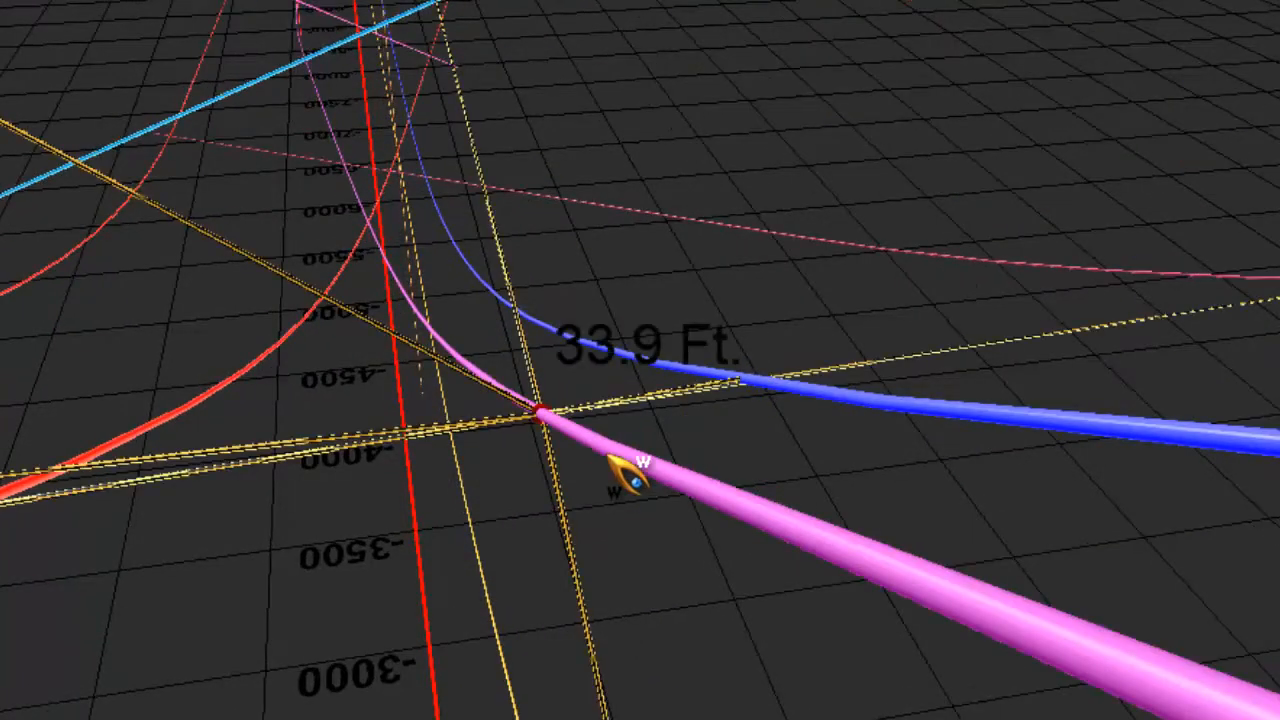
{"action": "left_click_drag", "start_coordinate": [628, 475], "coordinate": [886, 372]}
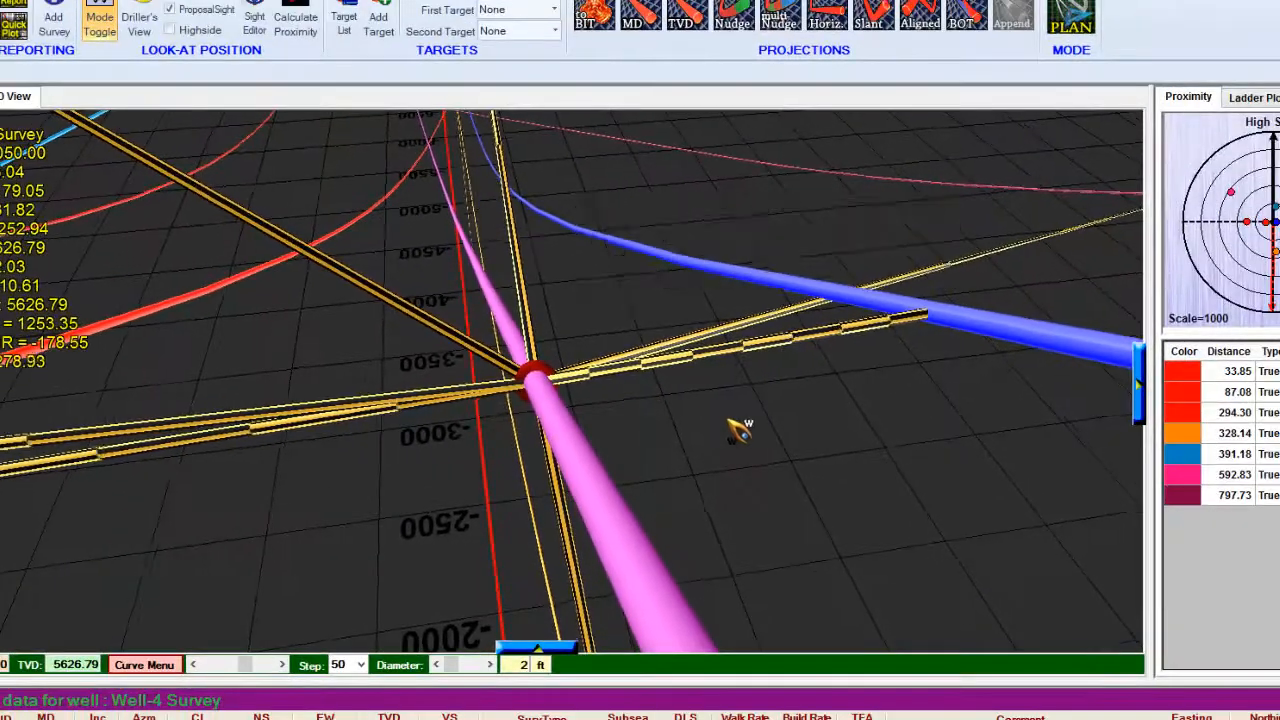
{"action": "left_click_drag", "start_coordinate": [737, 429], "coordinate": [880, 525]}
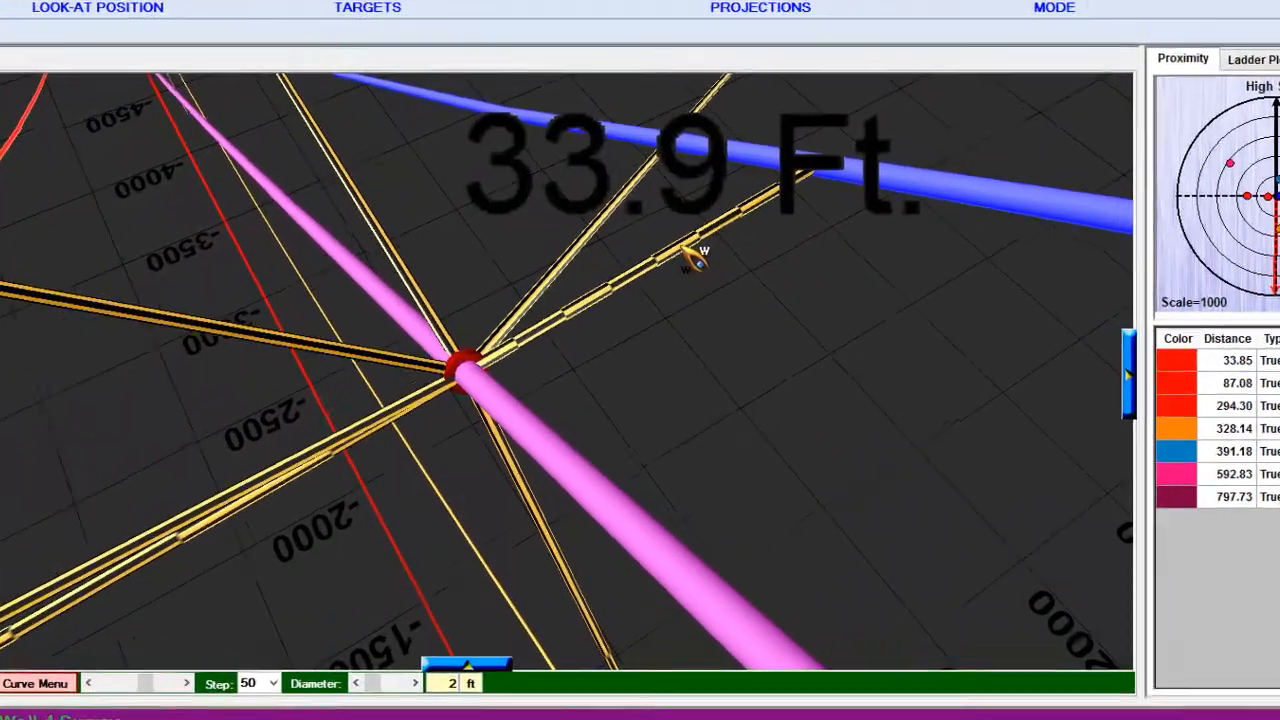
Open the proximity details for the line to the blue well, set them aside, and examine them along the Well-4 Survey.
{"action": "left_click", "coordinate": [740, 274]}
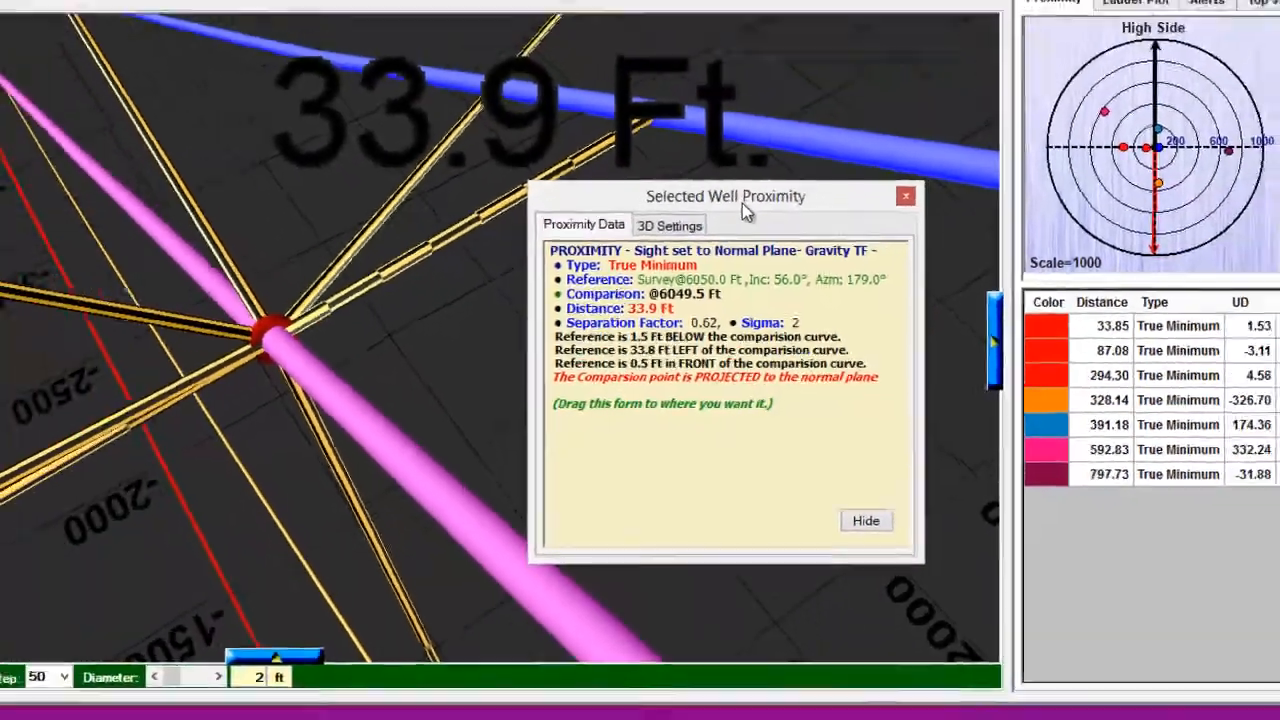
{"action": "left_click_drag", "start_coordinate": [704, 108], "coordinate": [171, 194]}
{"action": "left_click_drag", "start_coordinate": [171, 194], "coordinate": [164, 182]}
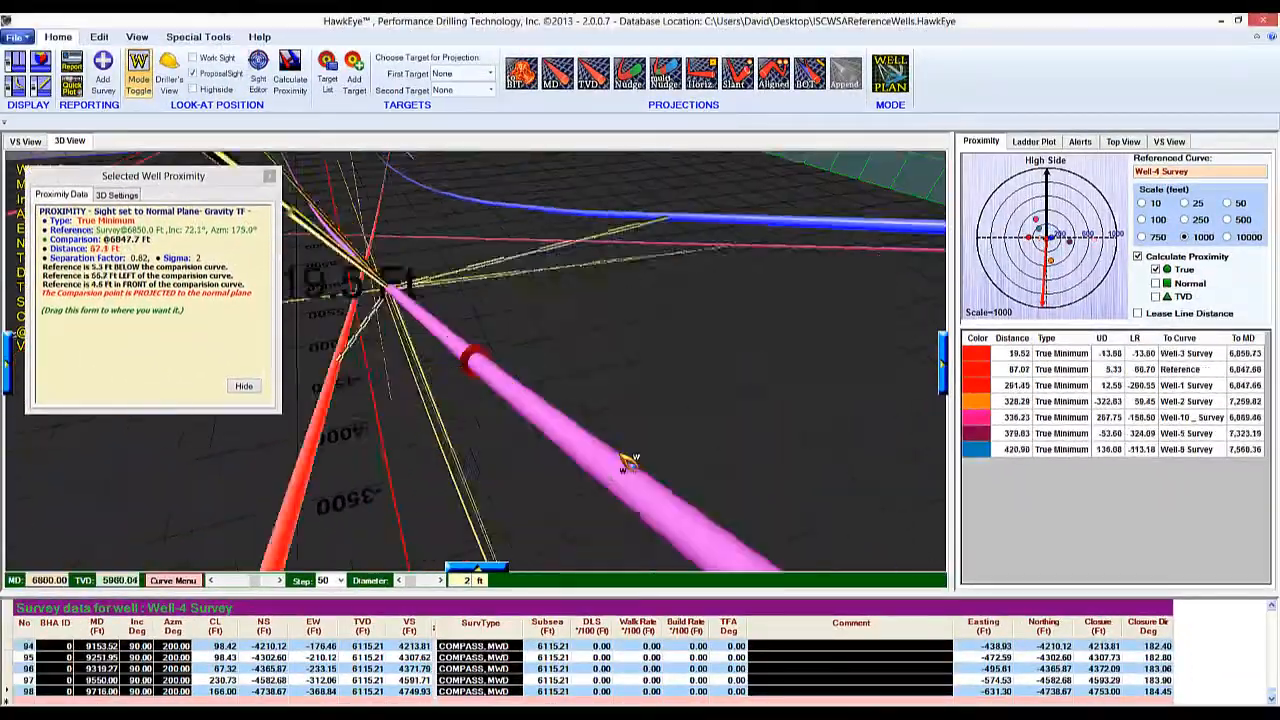
{"action": "scroll", "coordinate": [629, 462], "scroll_direction": "down", "scroll_amount": 5}
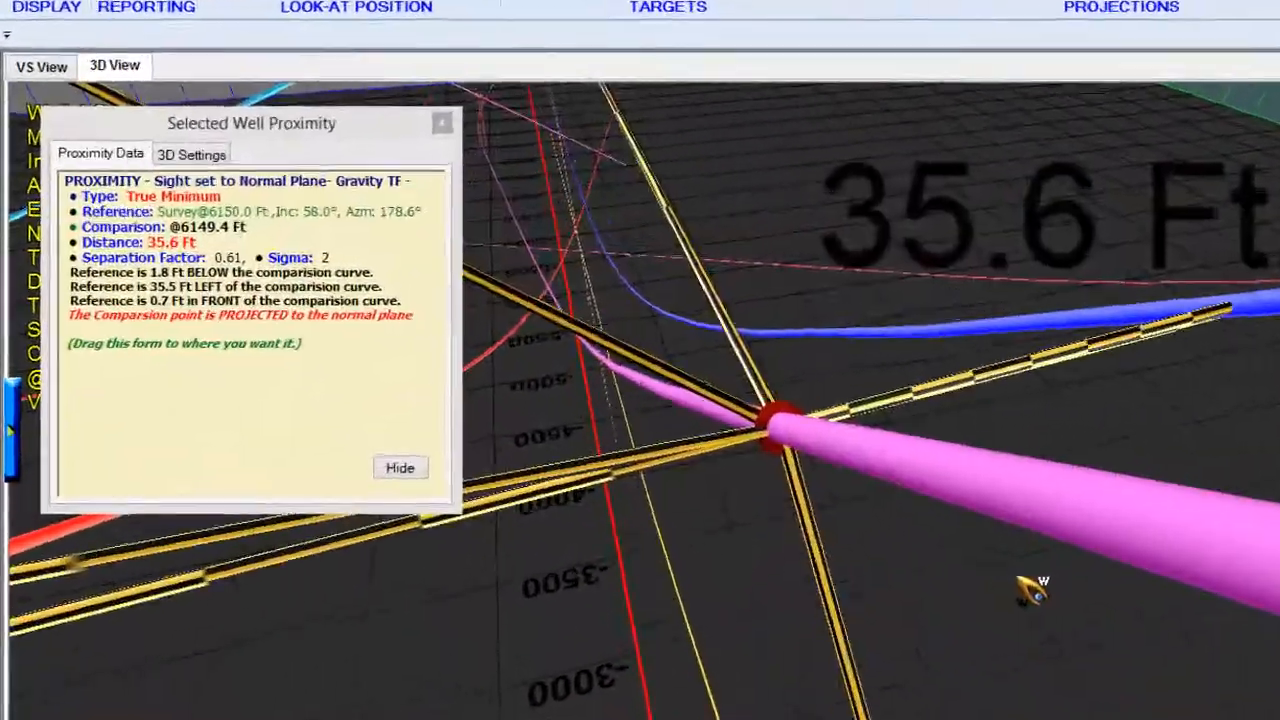
{"action": "scroll", "coordinate": [1030, 590], "scroll_direction": "down", "scroll_amount": 6}
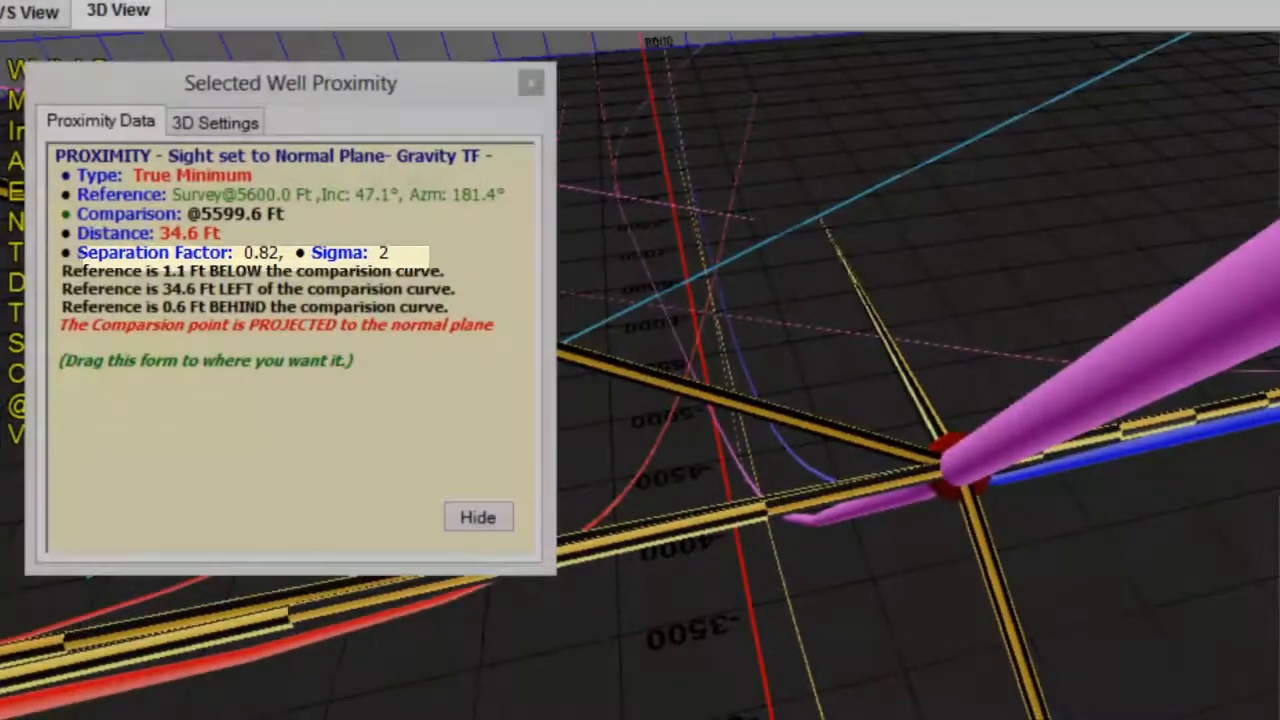
Open the well display properties and inspect the ISCWSA Sigma setting.
{"action": "right_click", "coordinate": [1064, 350]}
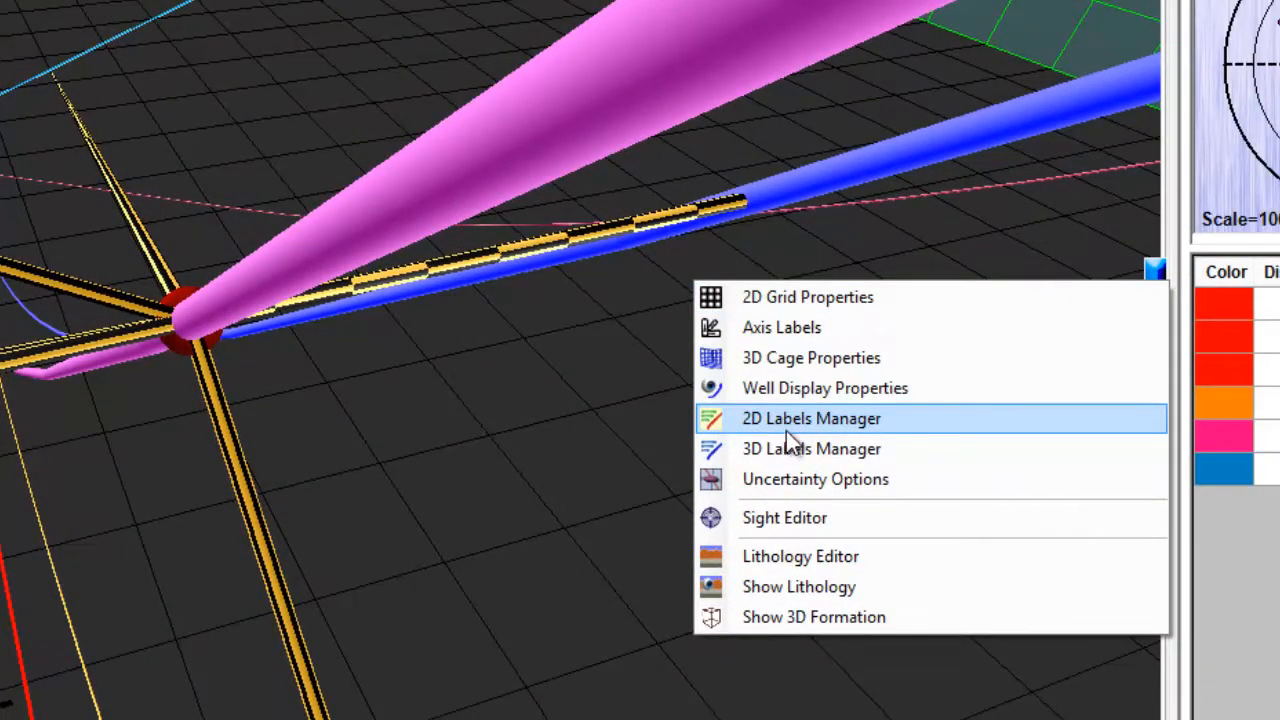
{"action": "left_click", "coordinate": [808, 392]}
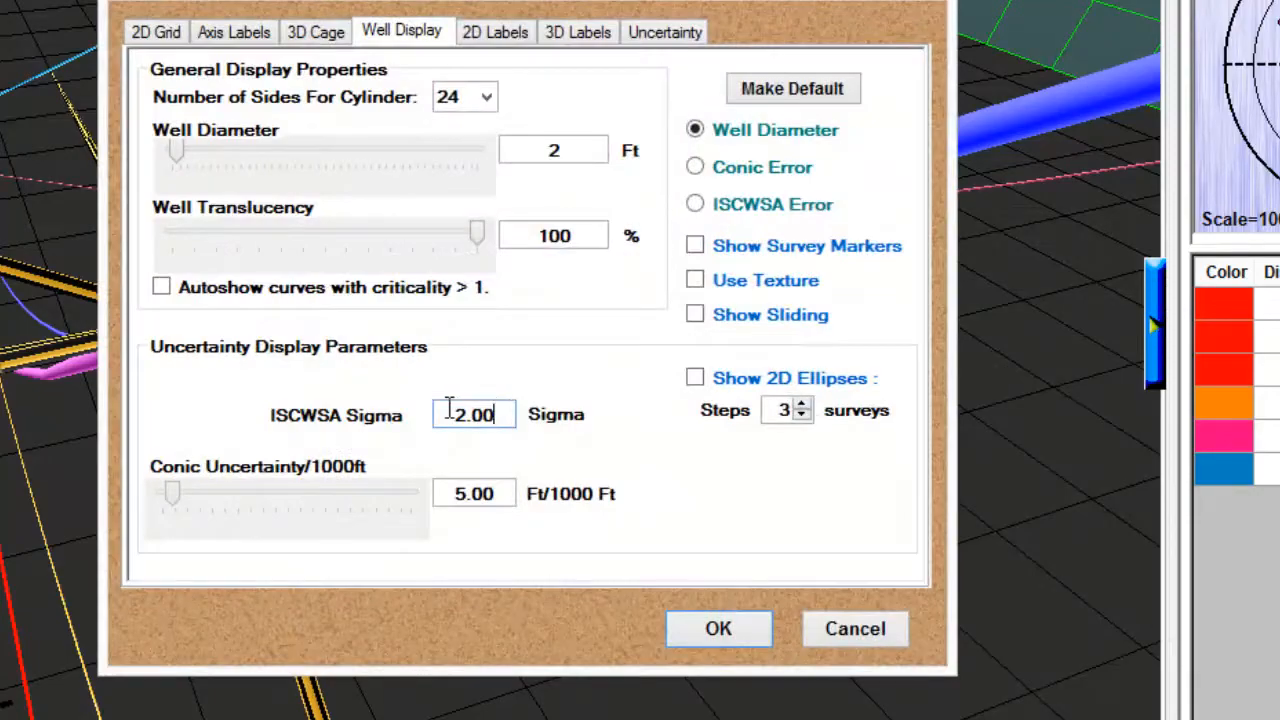
{"action": "double_click", "coordinate": [449, 412]}
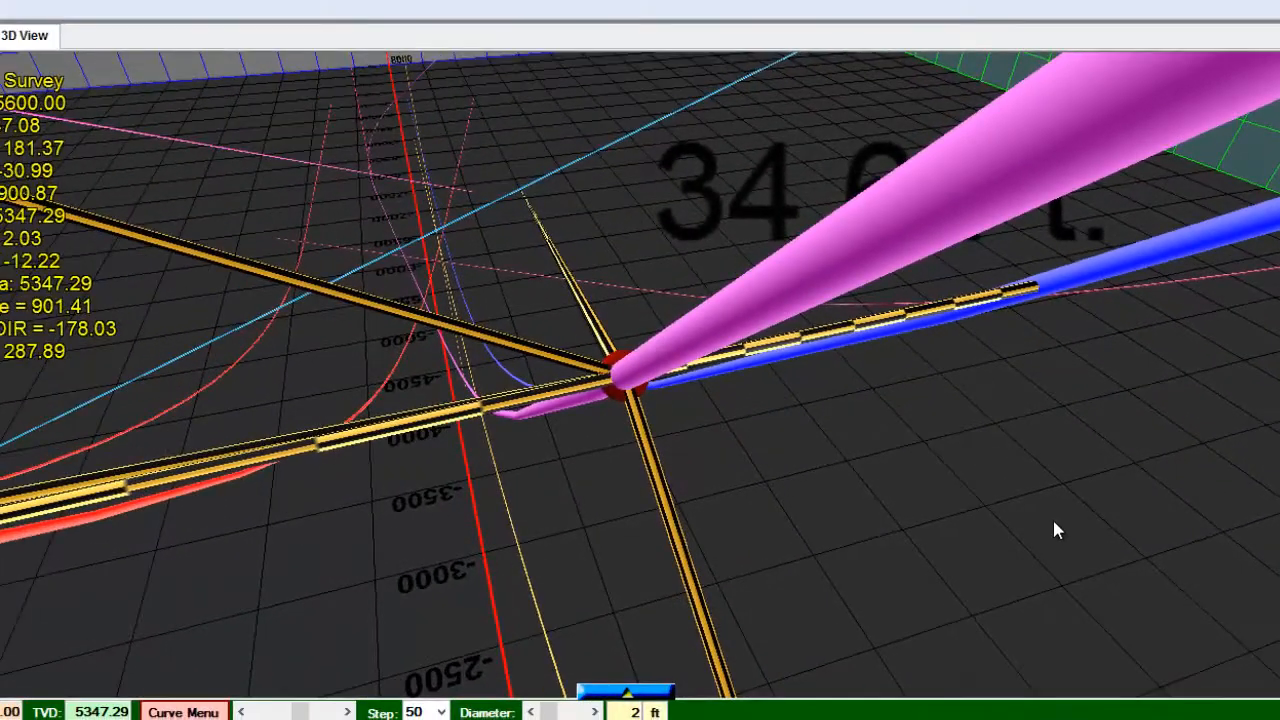
Show the circular sight target on the Well-4 Survey at MD 7000 and view it from several angles.
{"action": "left_click_drag", "start_coordinate": [891, 449], "coordinate": [738, 383]}
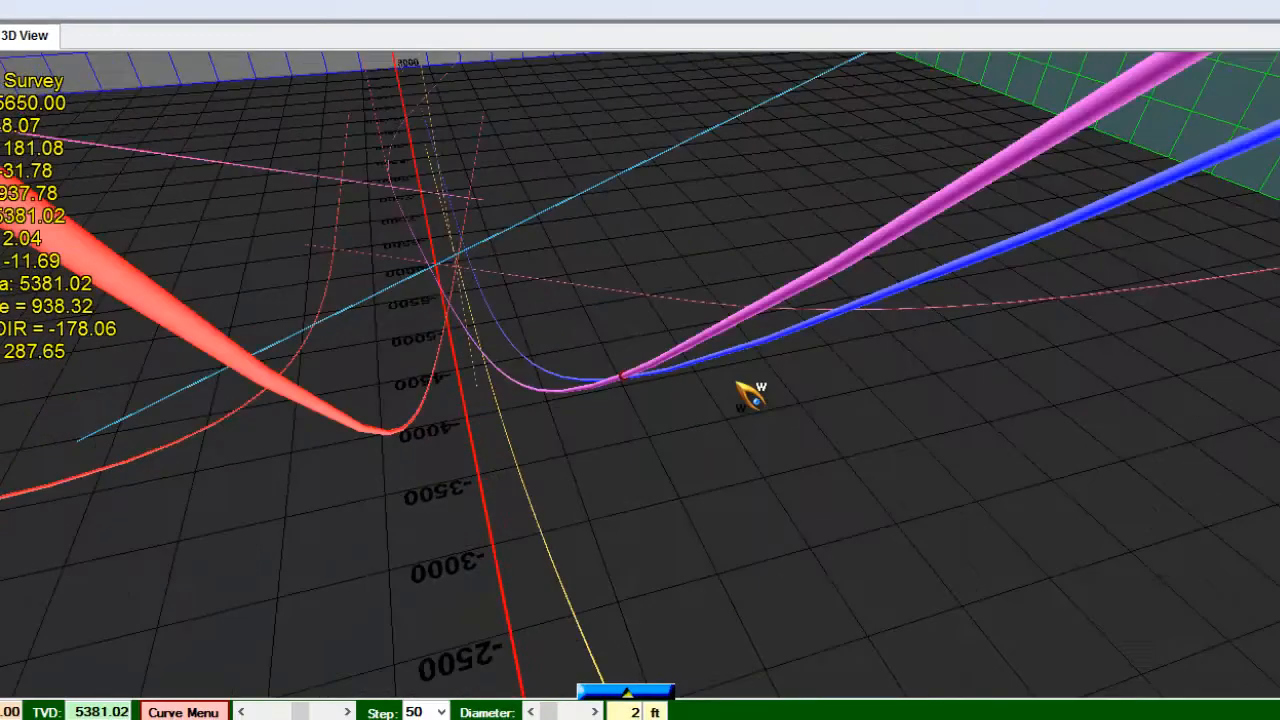
{"action": "key", "text": "t"}
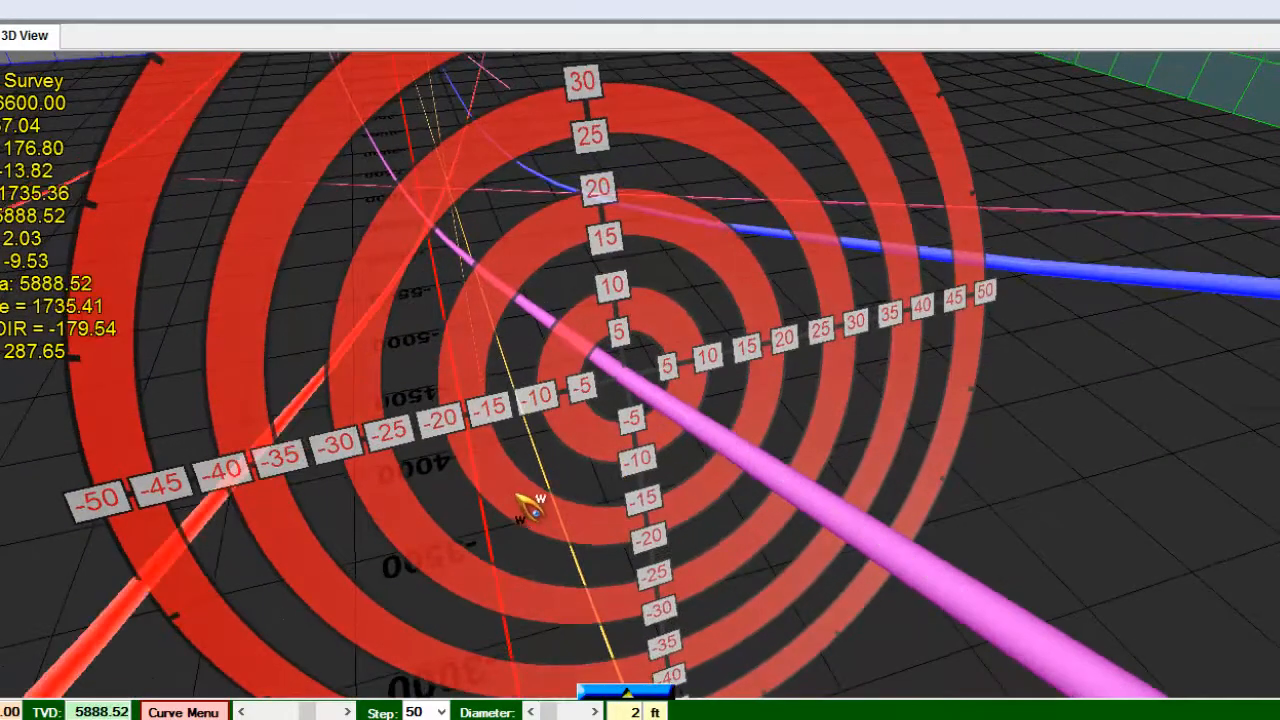
{"action": "left_click_drag", "start_coordinate": [529, 506], "coordinate": [243, 508]}
{"action": "scroll", "coordinate": [726, 566], "scroll_direction": "down", "scroll_amount": 8}
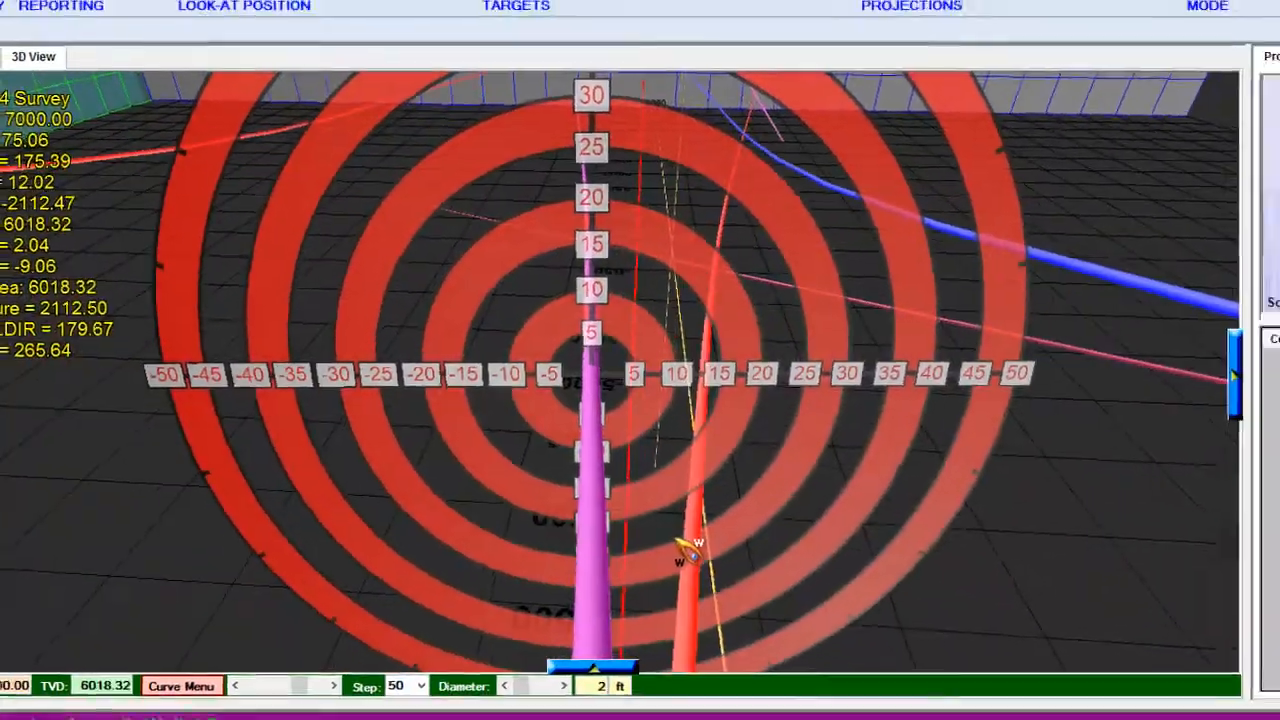
{"action": "left_click_drag", "start_coordinate": [726, 566], "coordinate": [823, 491]}
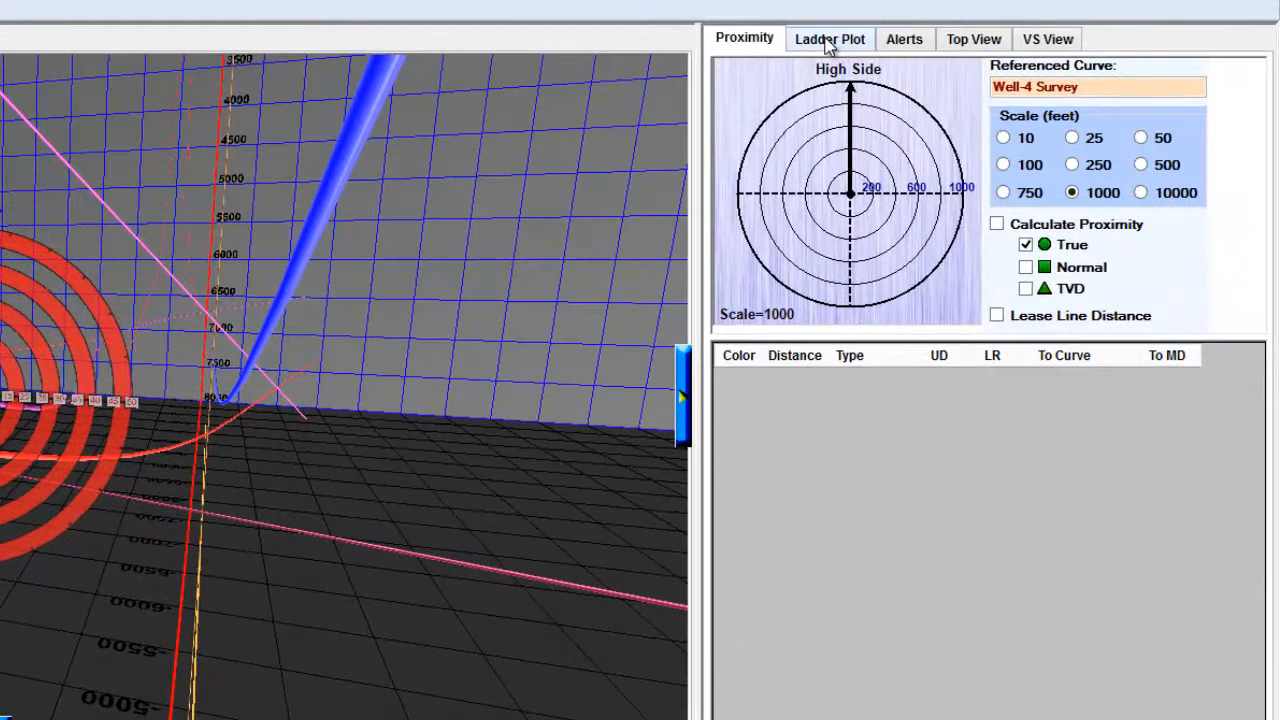
Generate the ladder plot of Well-4 Survey against the checked comparison curves and examine its enlarged view.
{"action": "left_click", "coordinate": [828, 42]}
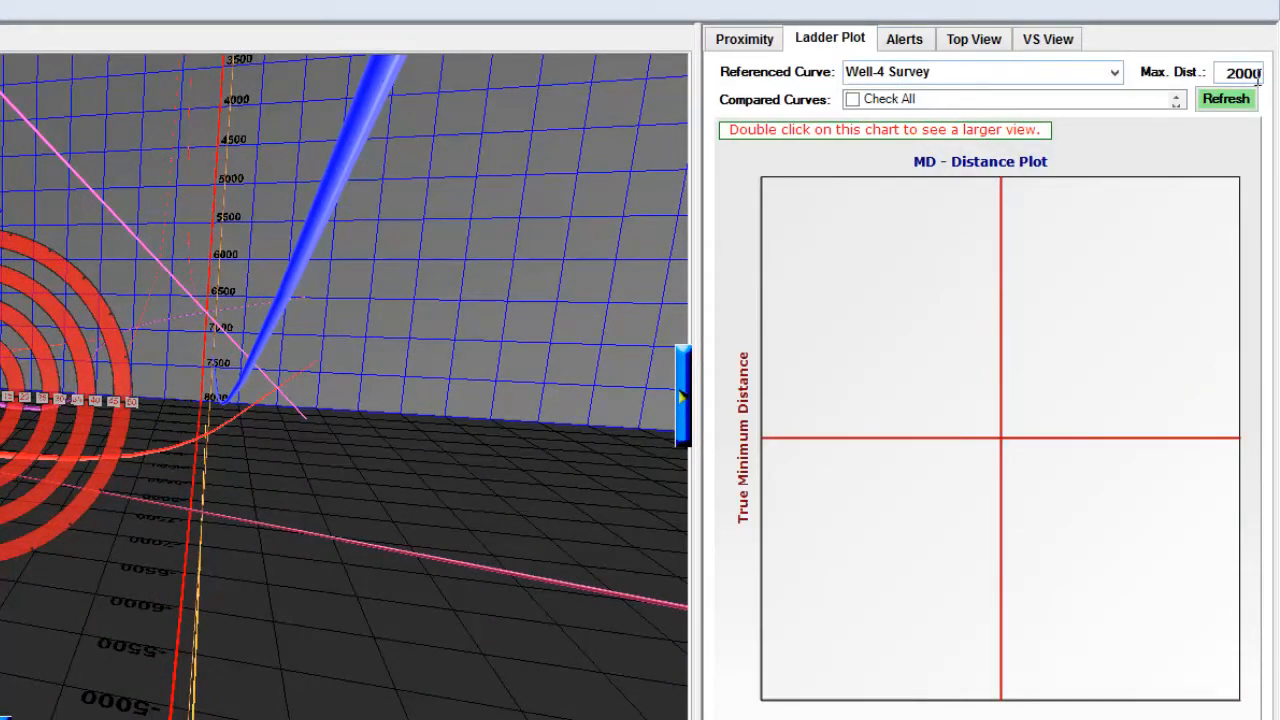
{"action": "left_click", "coordinate": [1174, 100]}
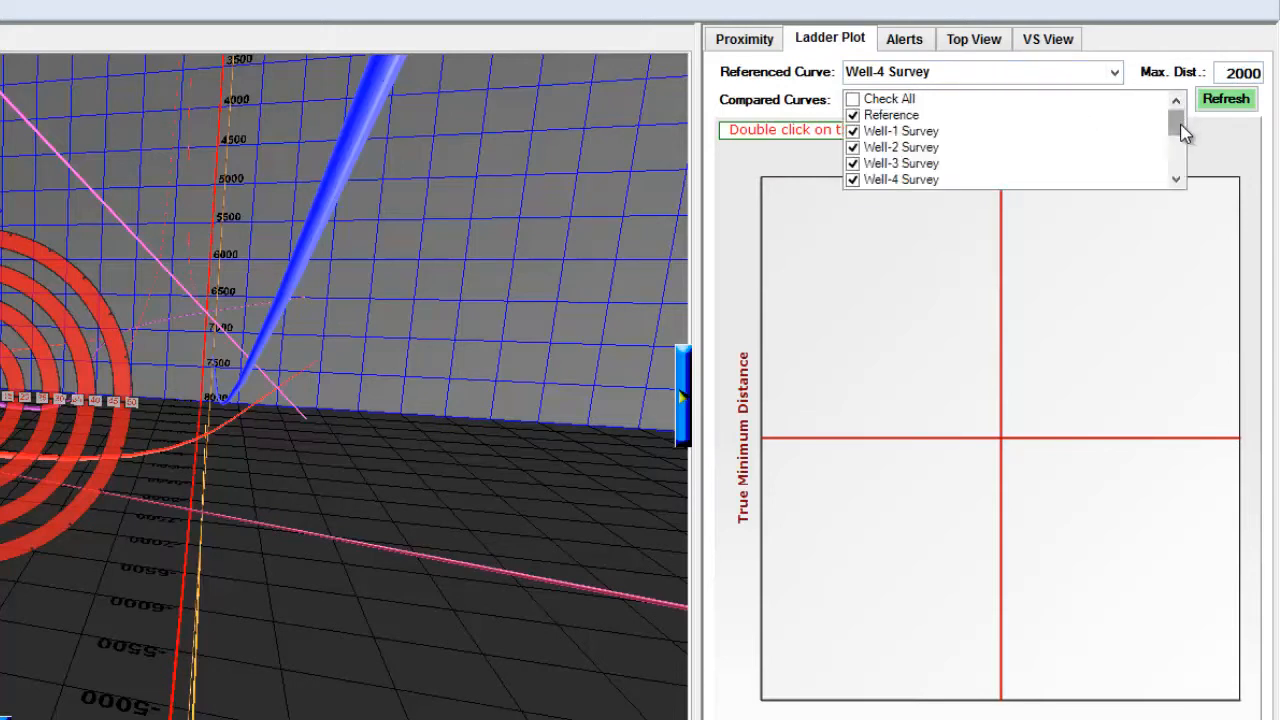
{"action": "left_click", "coordinate": [1222, 104]}
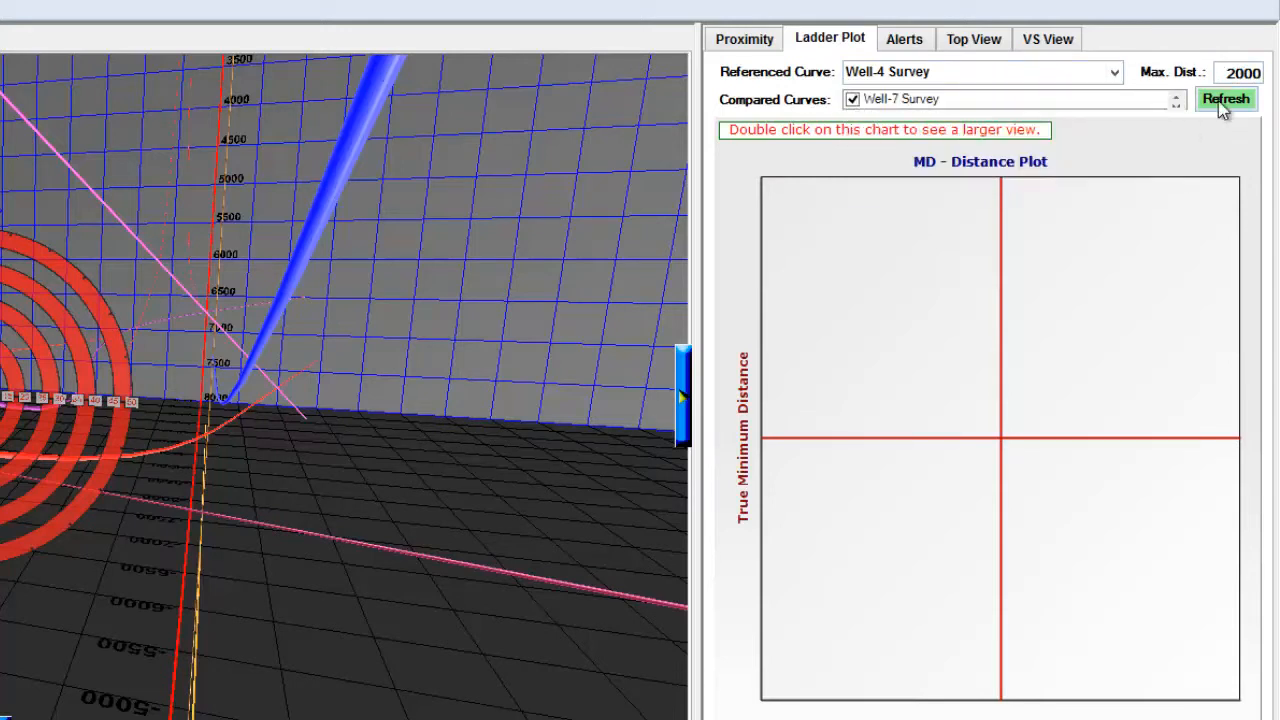
{"action": "left_click", "coordinate": [1222, 106]}
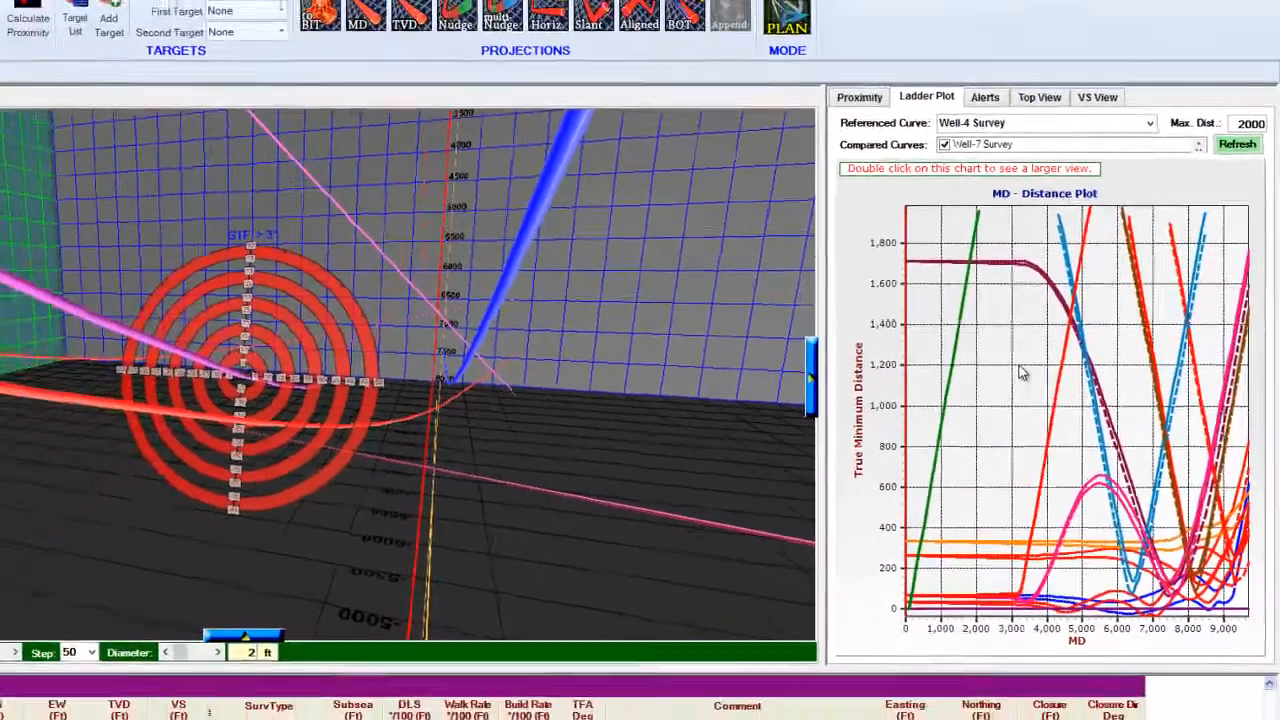
{"action": "double_click", "coordinate": [947, 380]}
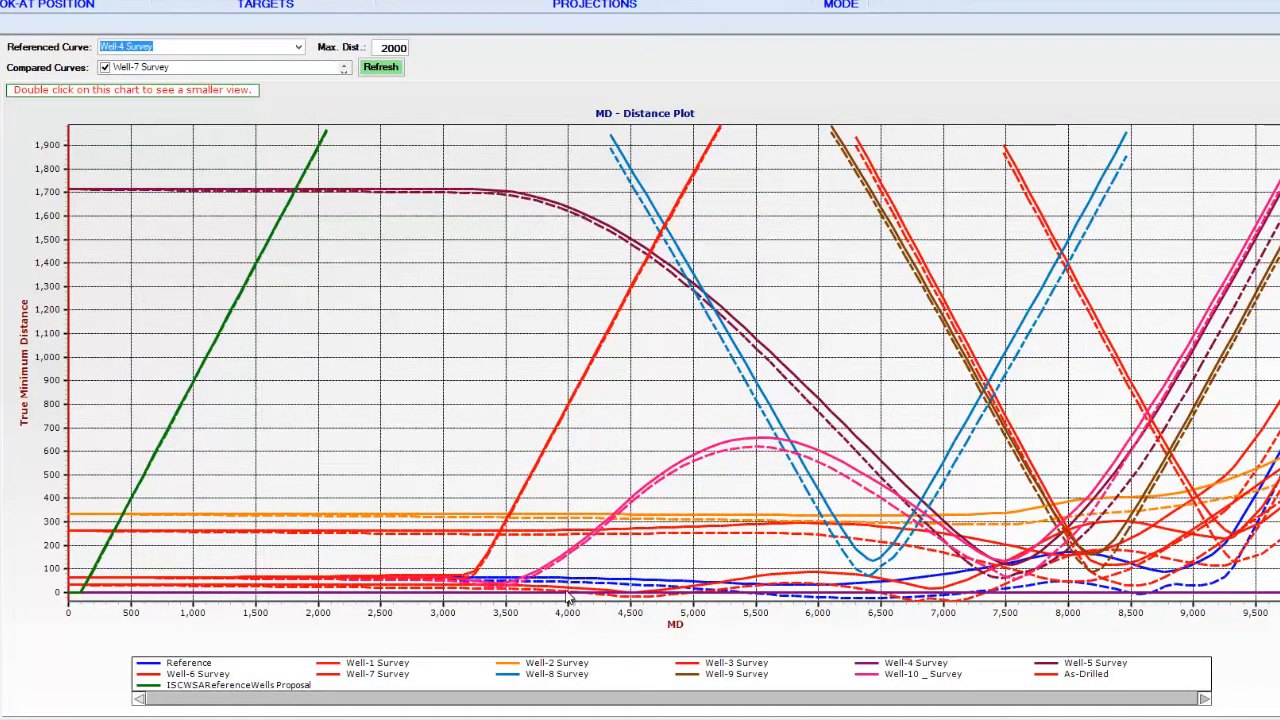
{"action": "double_click", "coordinate": [580, 405]}
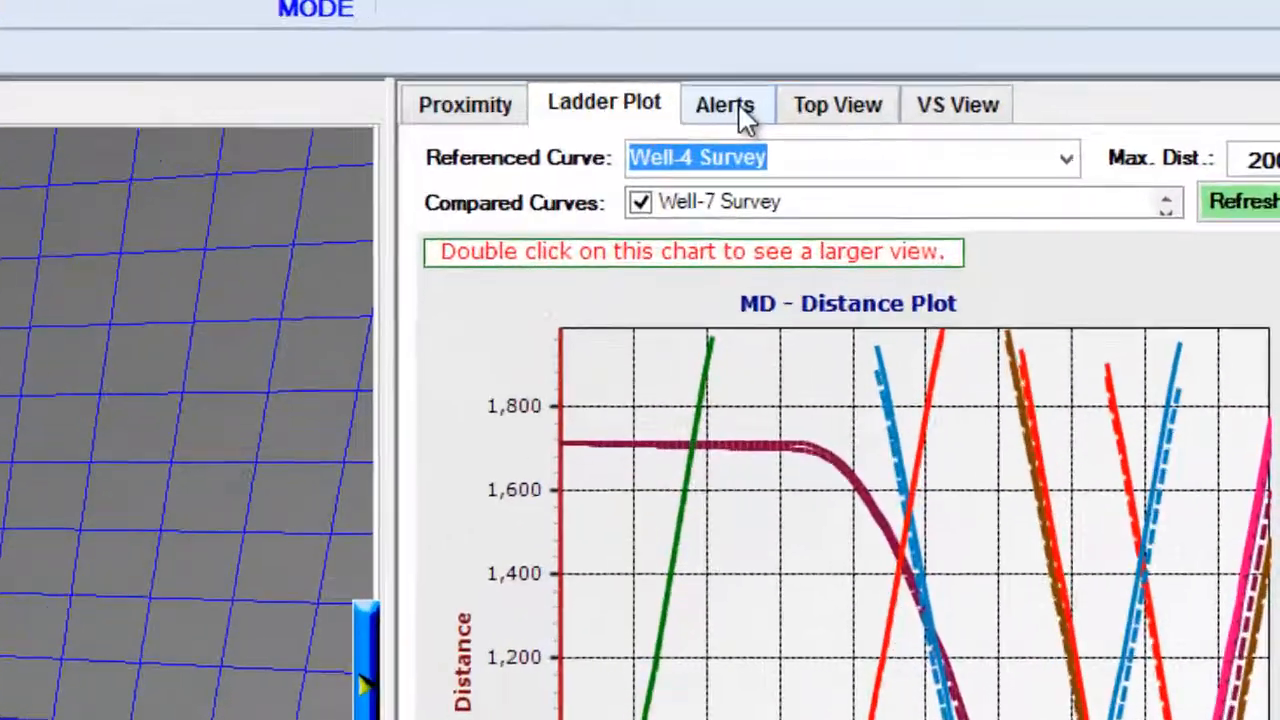
List the proximity alerts for Well-4 Survey with a criticality of 5 or higher.
{"action": "left_click", "coordinate": [1032, 48]}
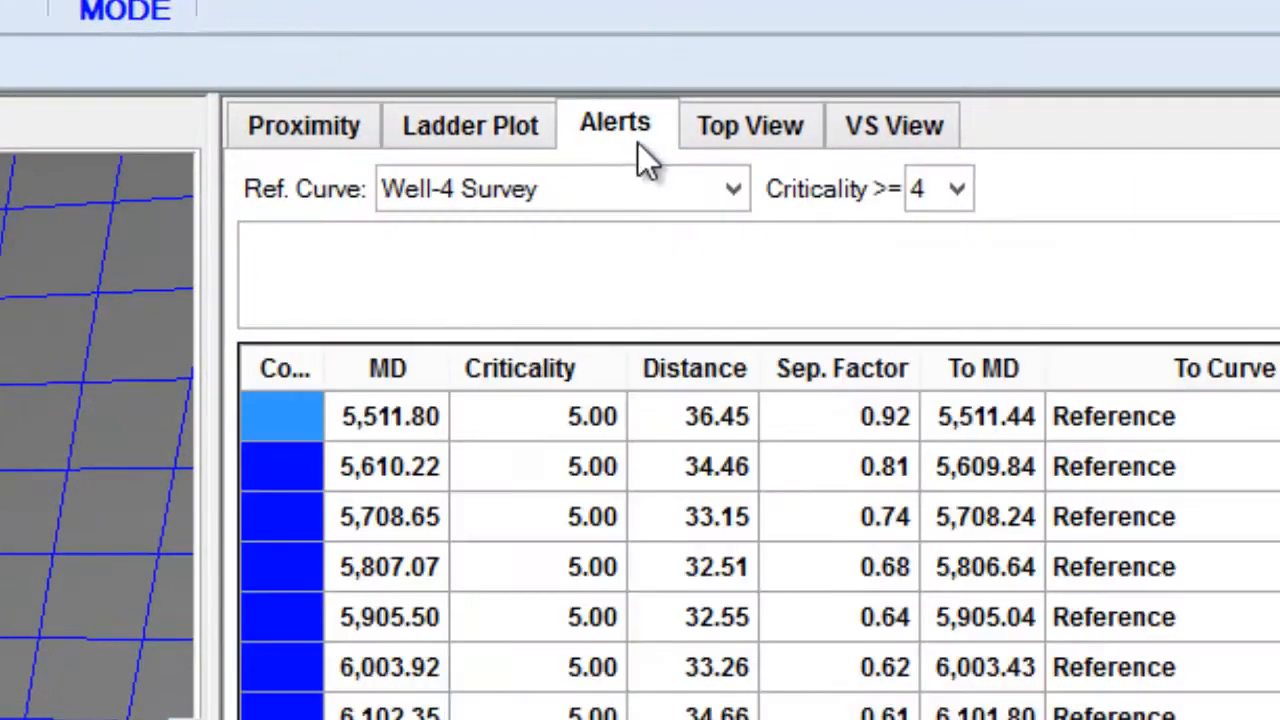
{"action": "left_click", "coordinate": [958, 207]}
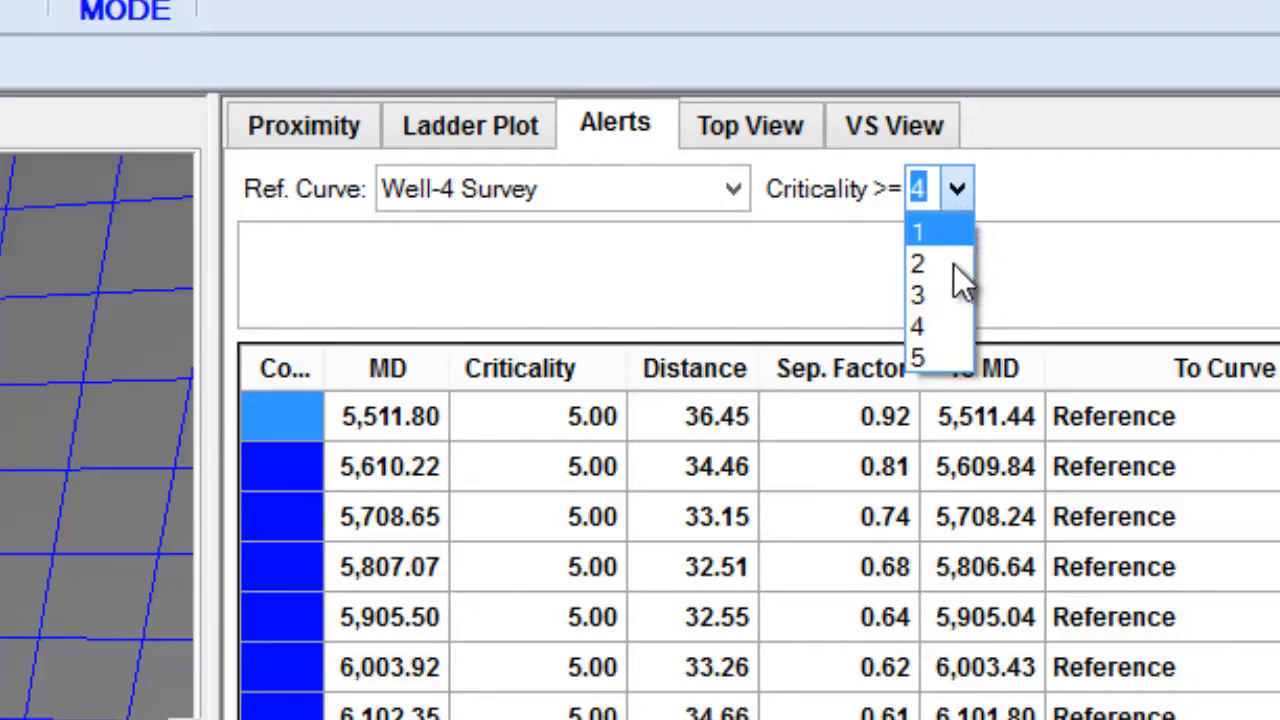
{"action": "left_click", "coordinate": [950, 355]}
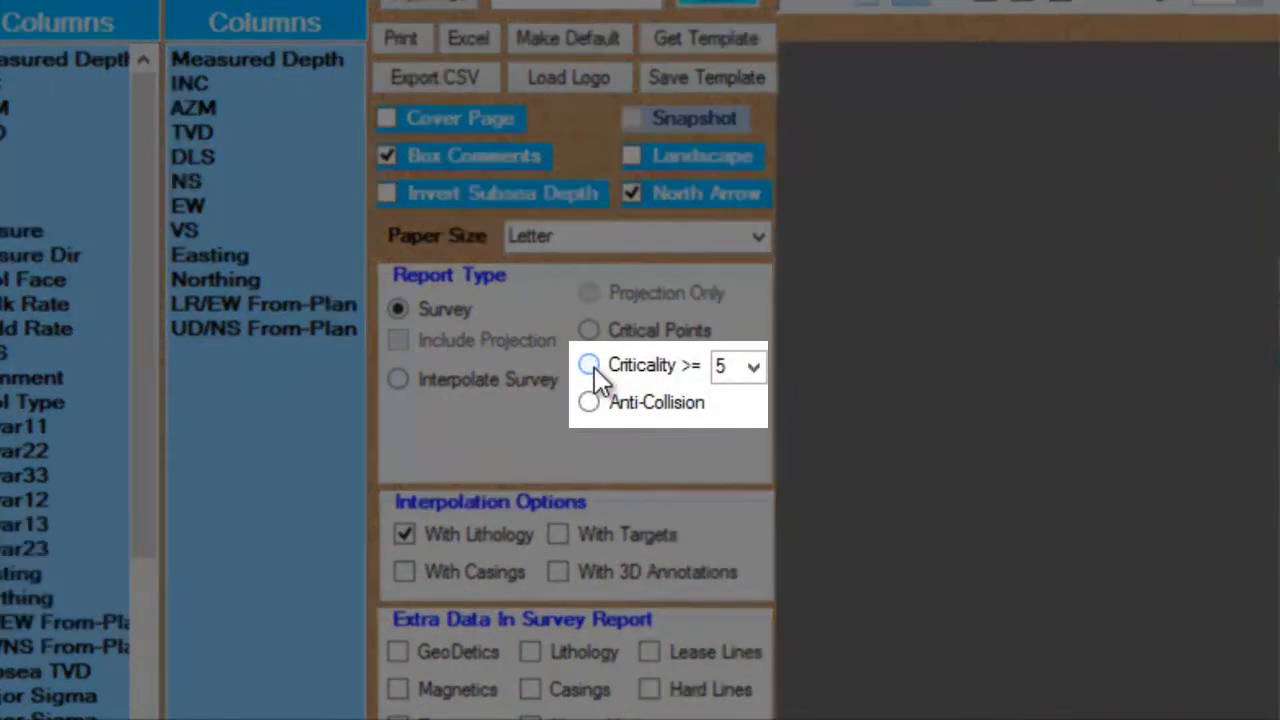
Set the report type to Criticality >= 5 in landscape orientation.
{"action": "left_click", "coordinate": [590, 366]}
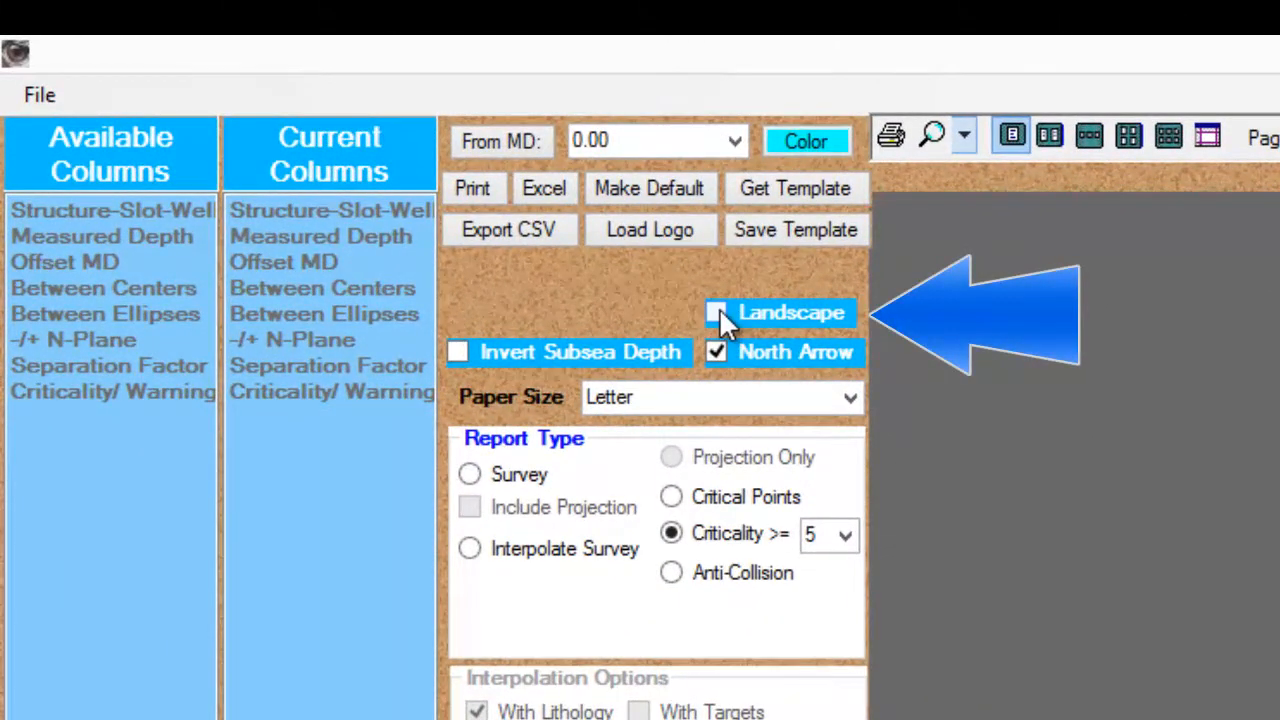
{"action": "left_click", "coordinate": [719, 310]}
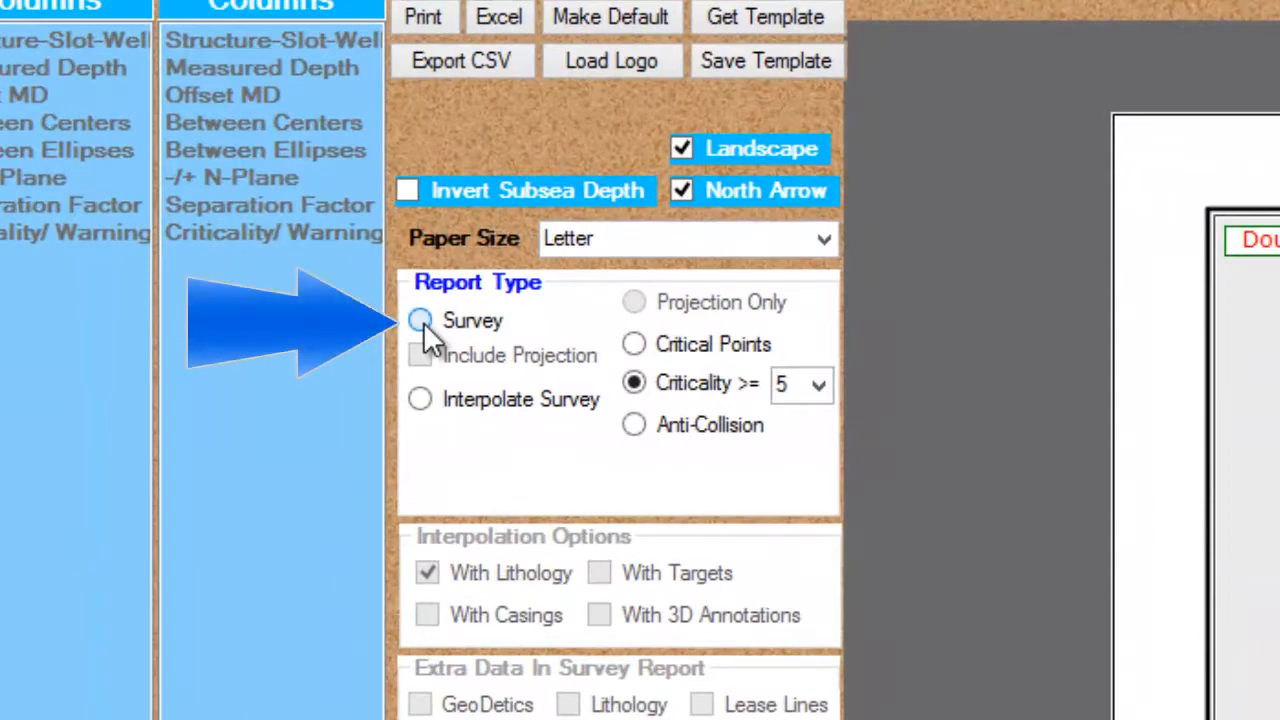
Change the report type to Survey, review the generated report, and close the Report Generator.
{"action": "left_click", "coordinate": [421, 321]}
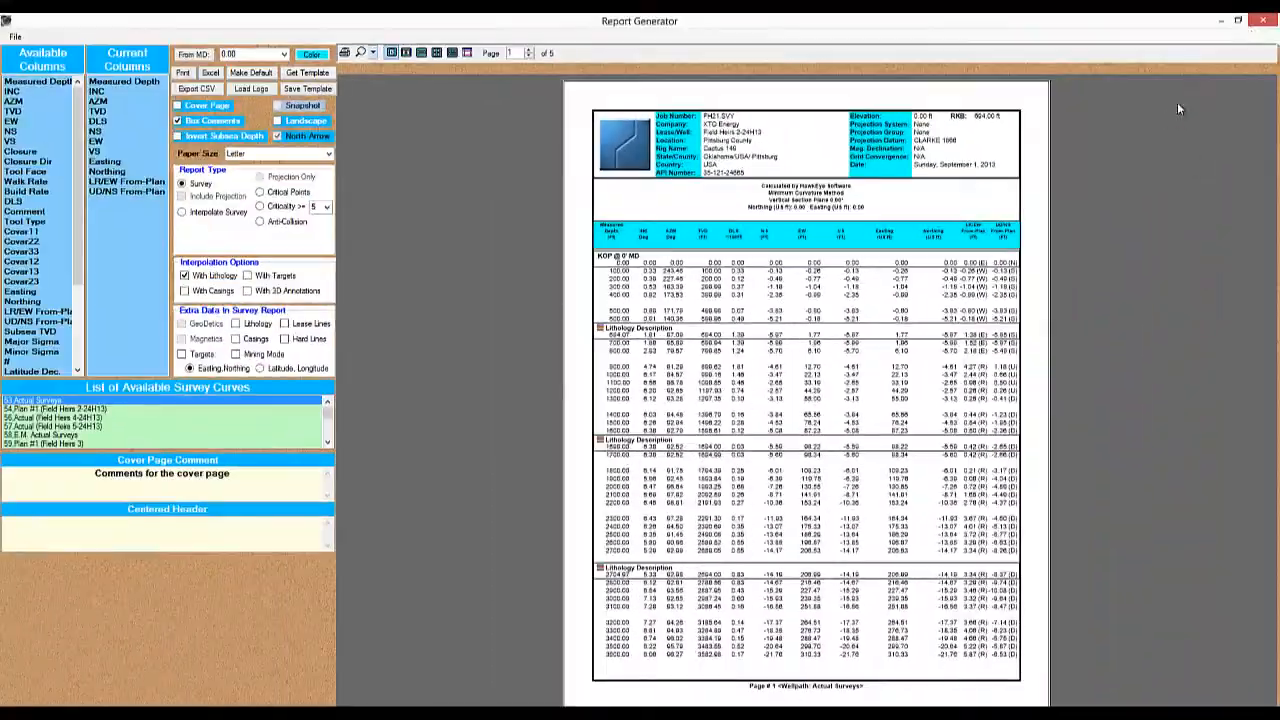
{"action": "left_click", "coordinate": [1261, 22]}
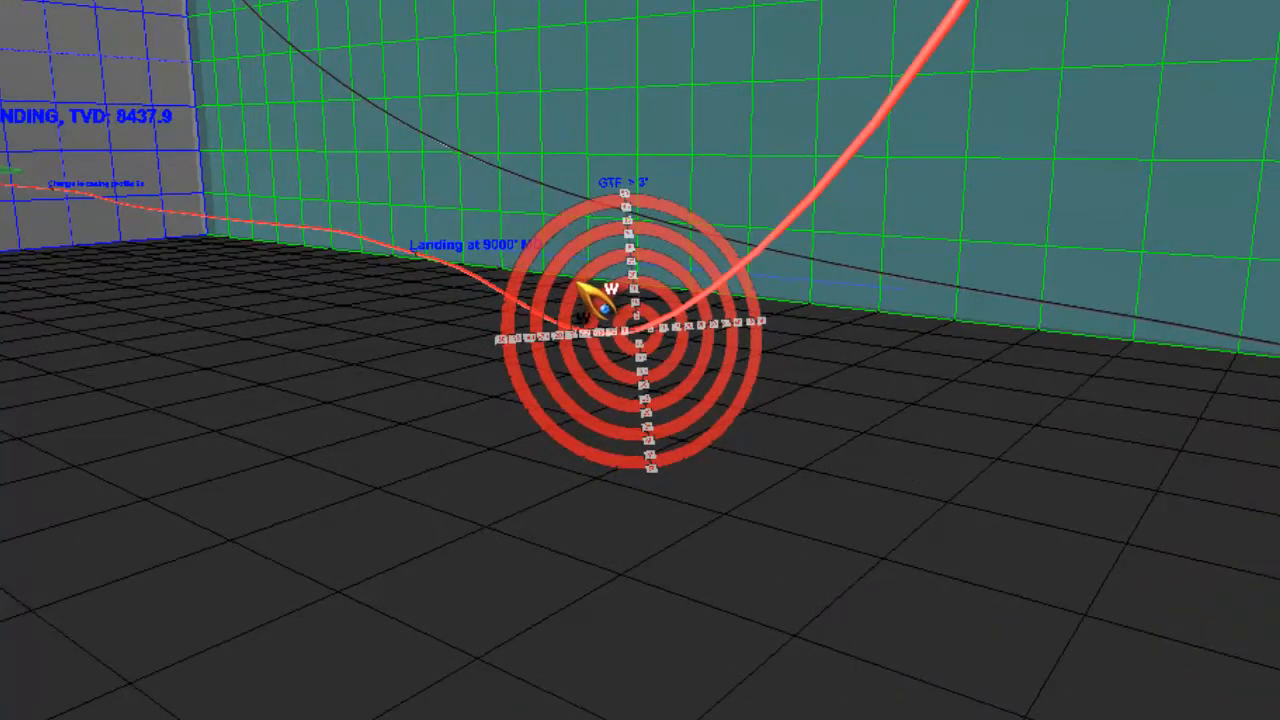
Review the sight's plane options and the Mag -> Highside choices in the Sight Editor, and accept the sight settings.
{"action": "right_click", "coordinate": [582, 292]}
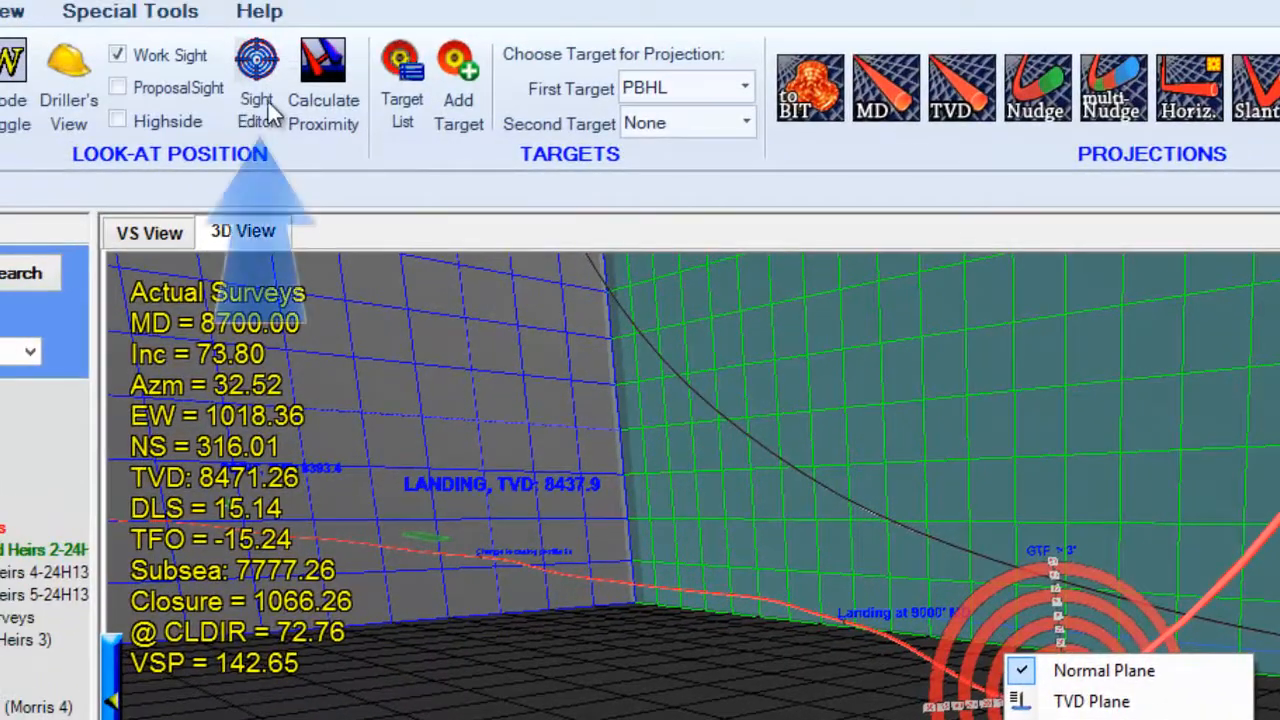
{"action": "left_click", "coordinate": [266, 110]}
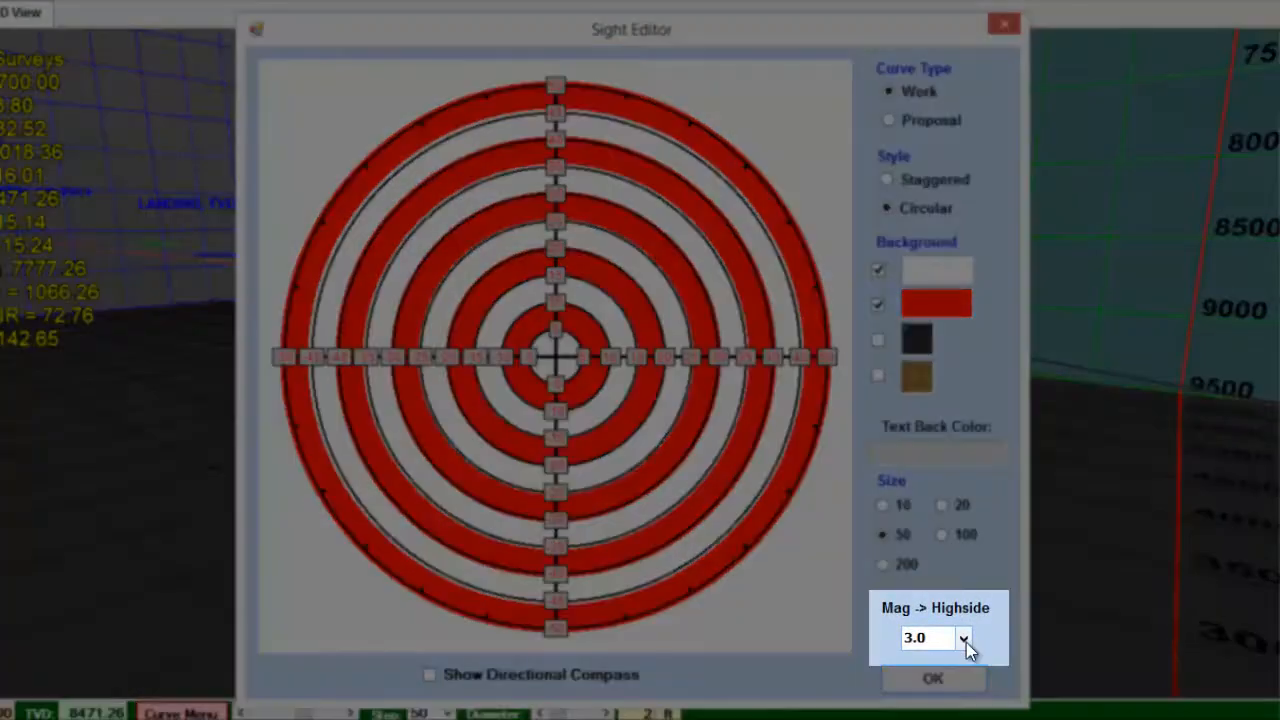
{"action": "left_click", "coordinate": [963, 638]}
{"action": "left_click", "coordinate": [963, 638]}
{"action": "left_click", "coordinate": [933, 679]}
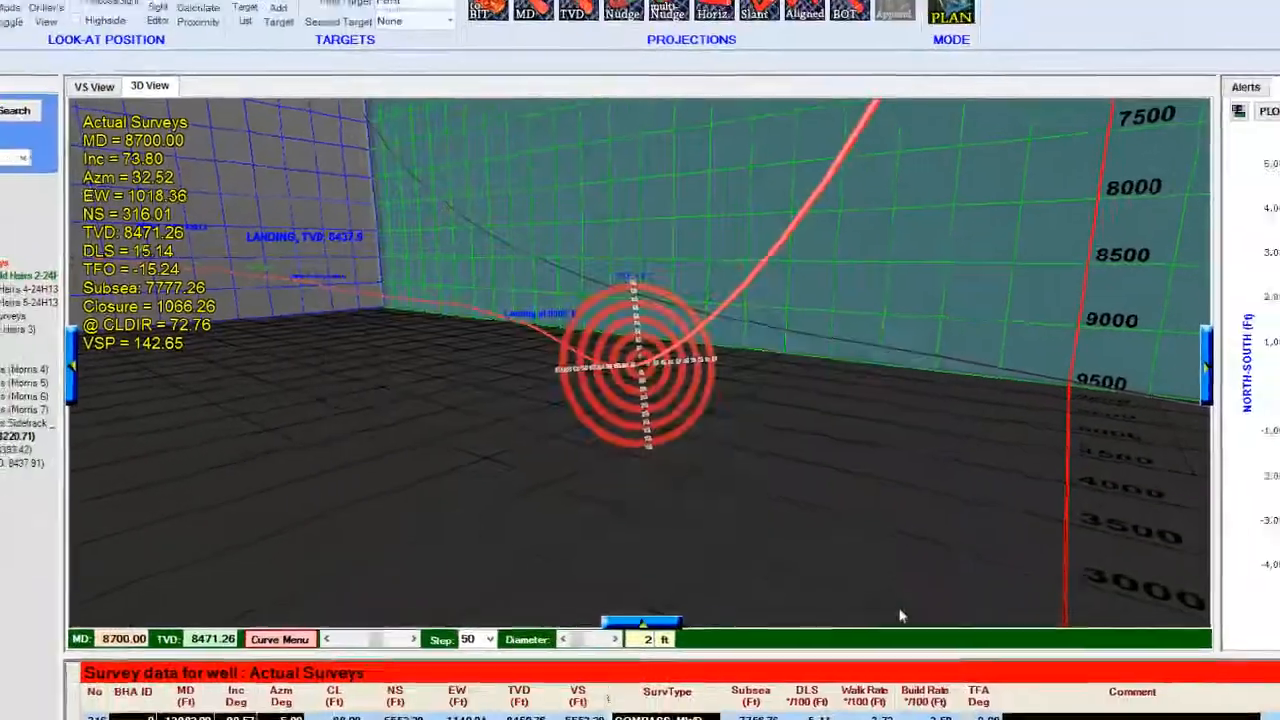